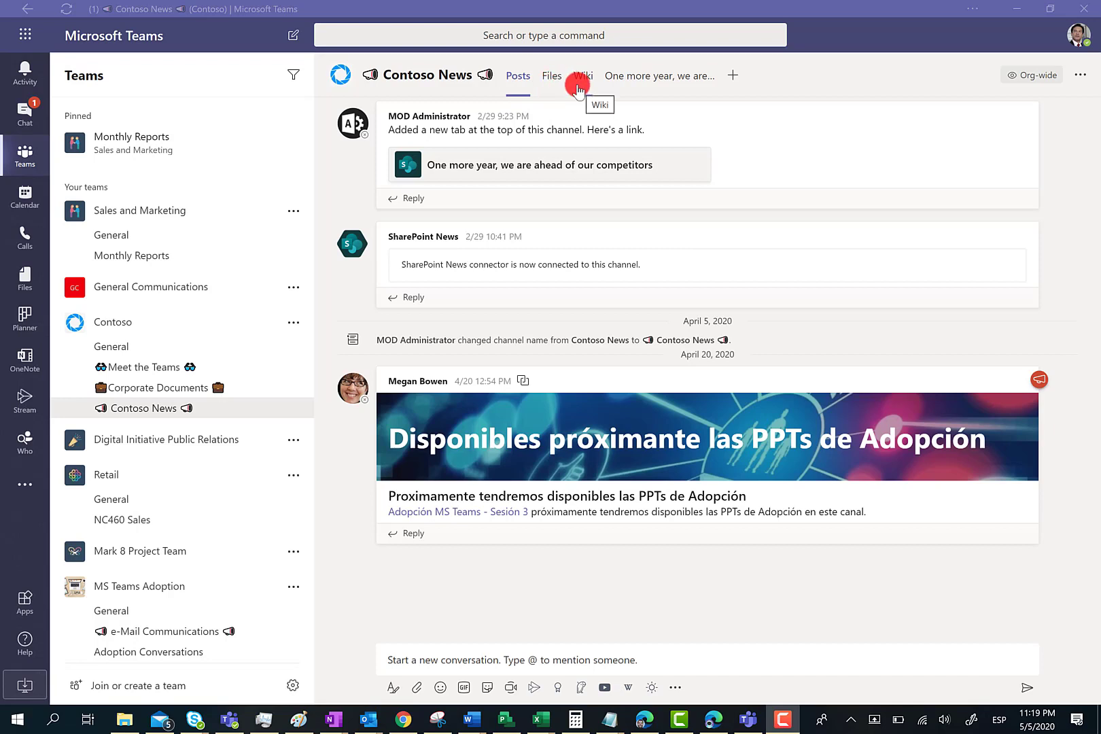
# View the full news page in the Contoso News channel's "One more year, we are ahead of our competitors" tab.
pyautogui.click(622, 78)
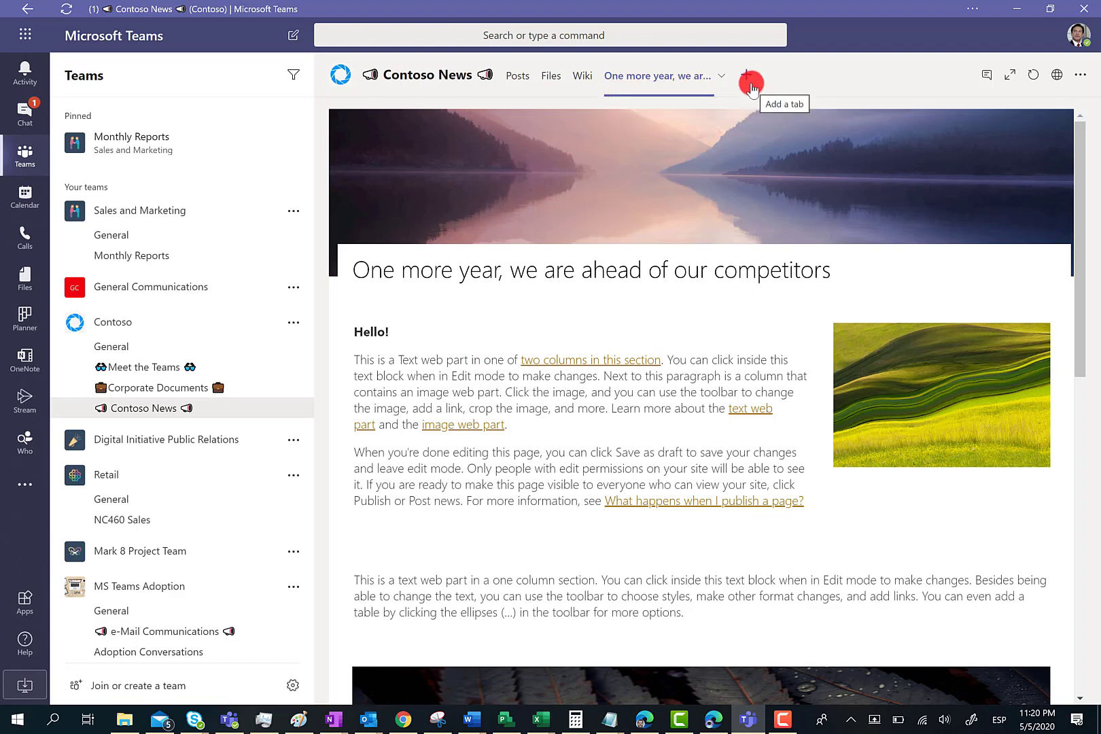
pyautogui.scroll(-10, 487, 408)
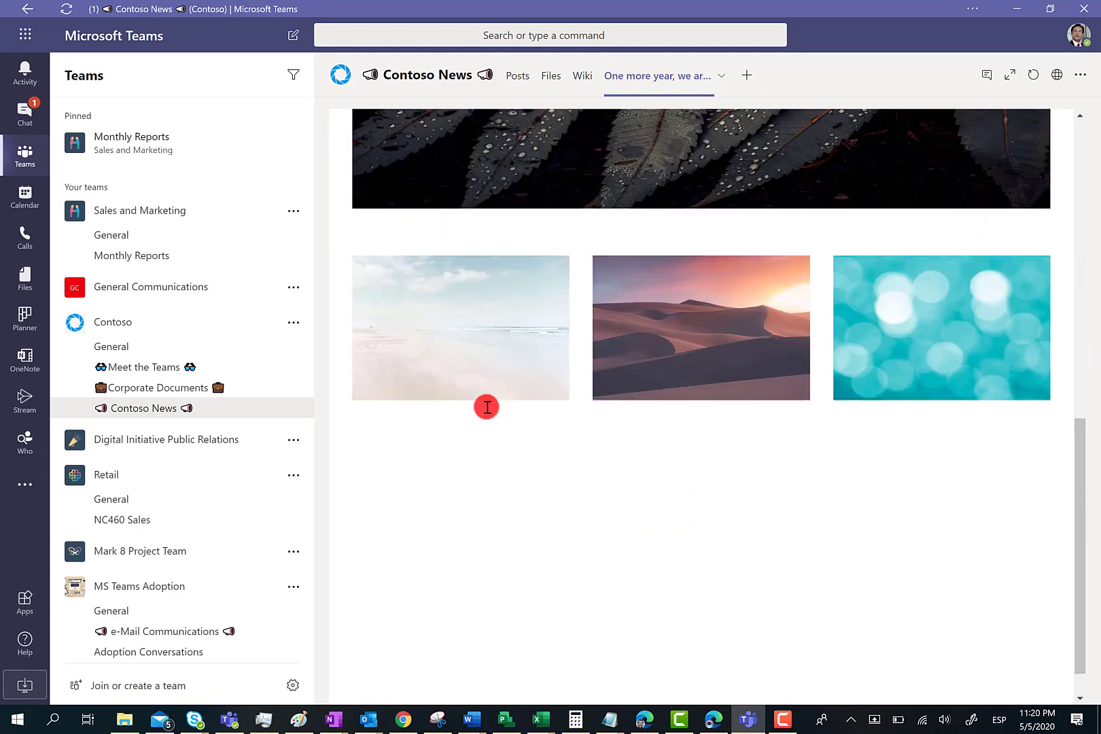
pyautogui.scroll(10, 487, 407)
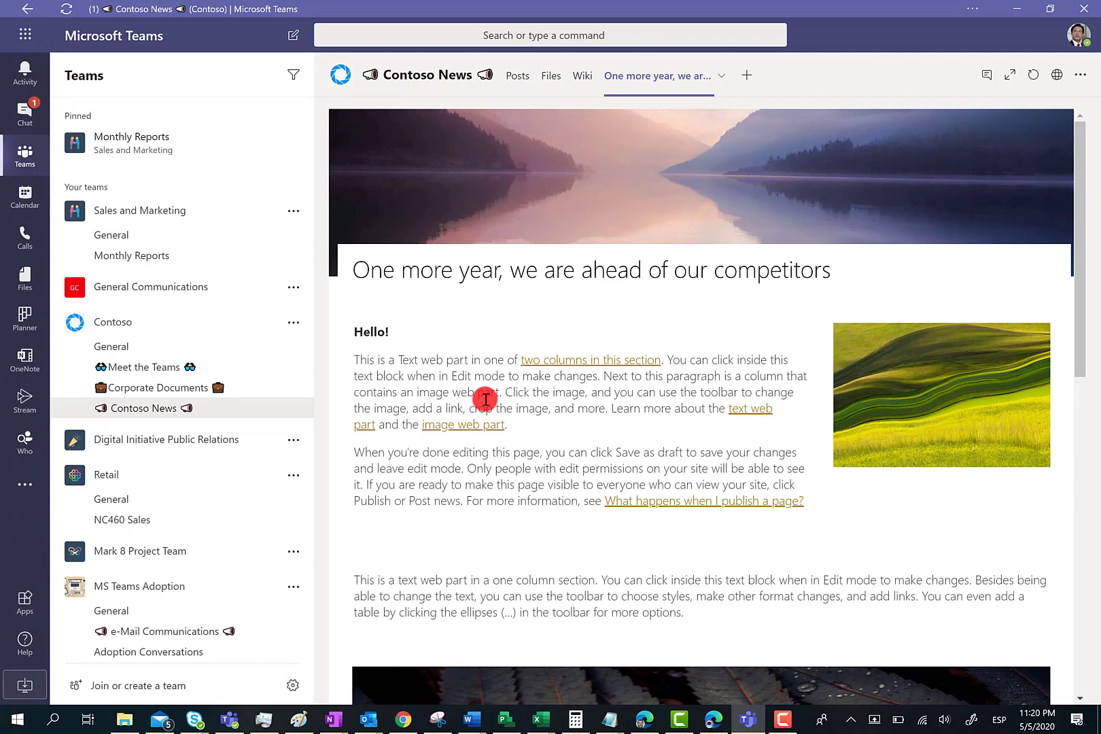
# Browse the apps available as channel tabs and start a new PowerPoint tab in the Contoso News channel.
pyautogui.click(748, 77)
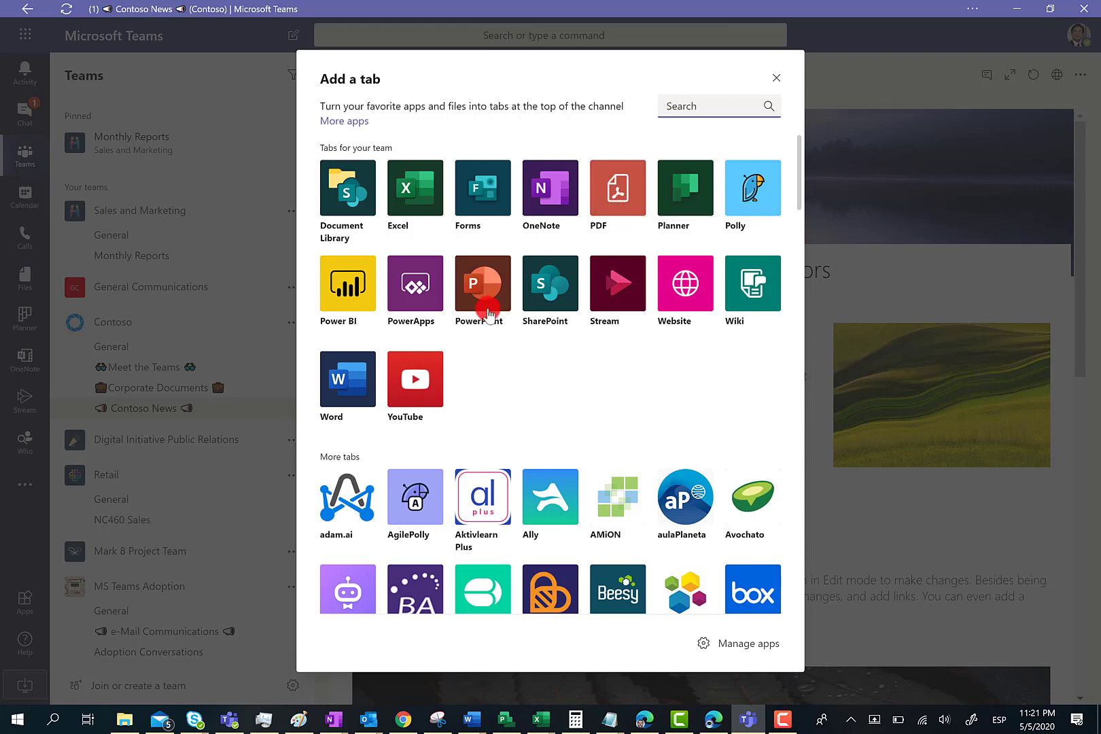
pyautogui.scroll(-2, 421, 367)
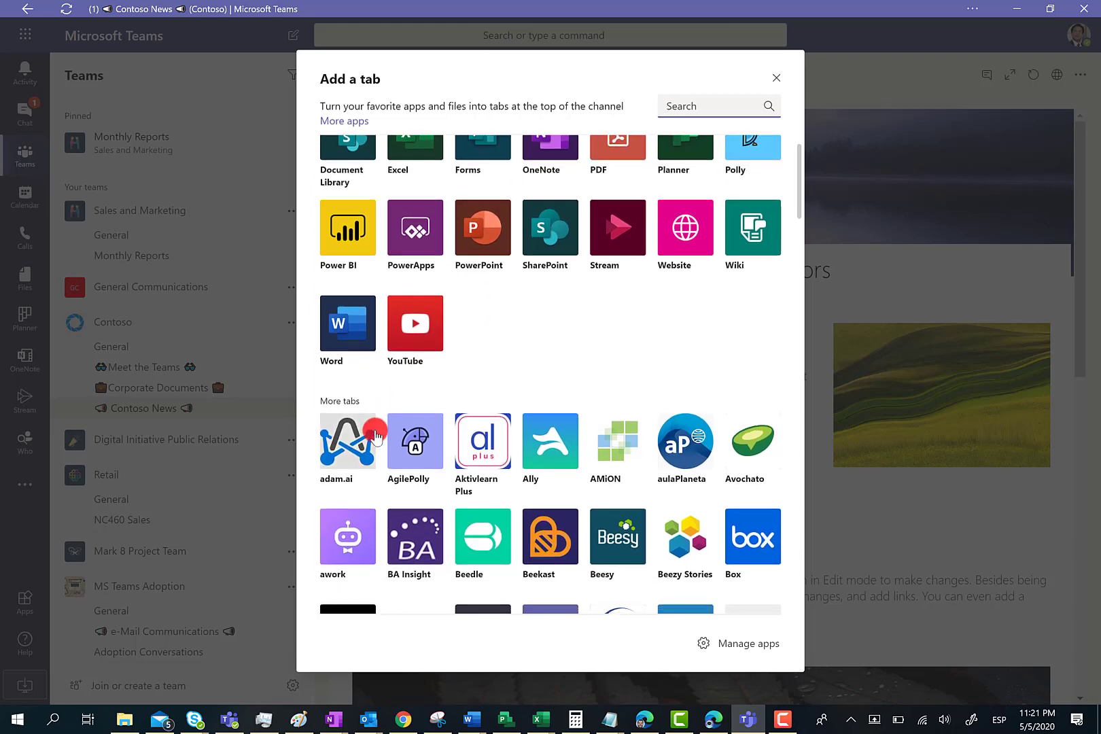
pyautogui.scroll(-2, 381, 408)
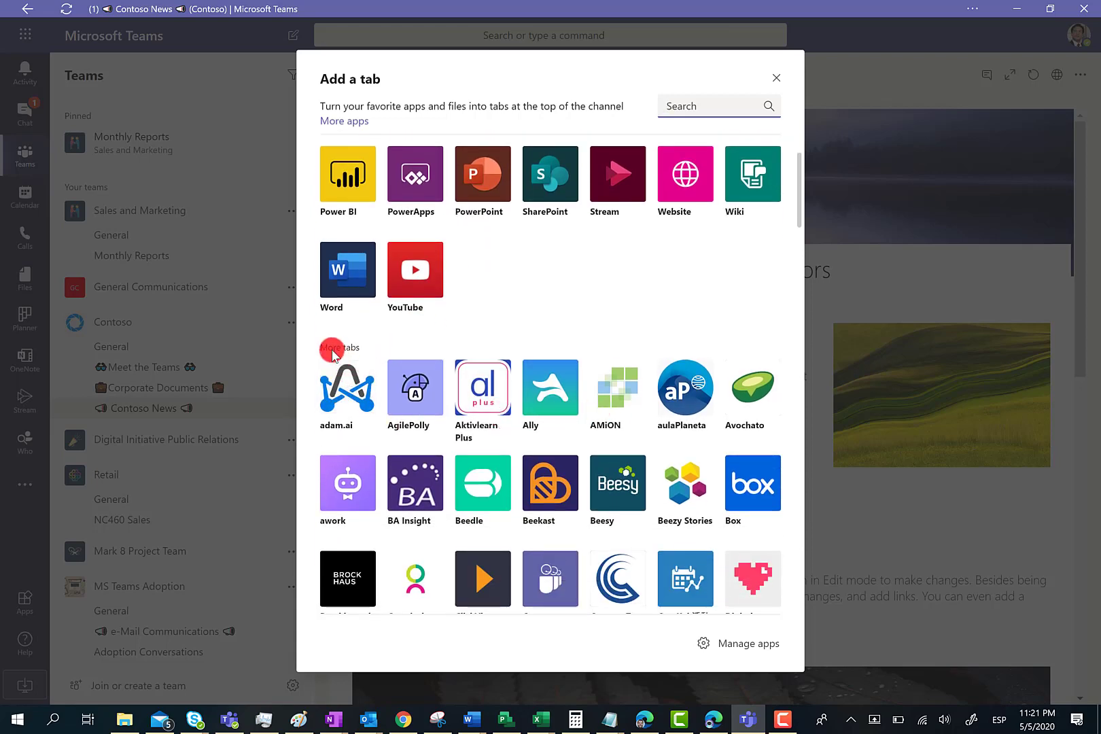
pyautogui.scroll(-3, 425, 401)
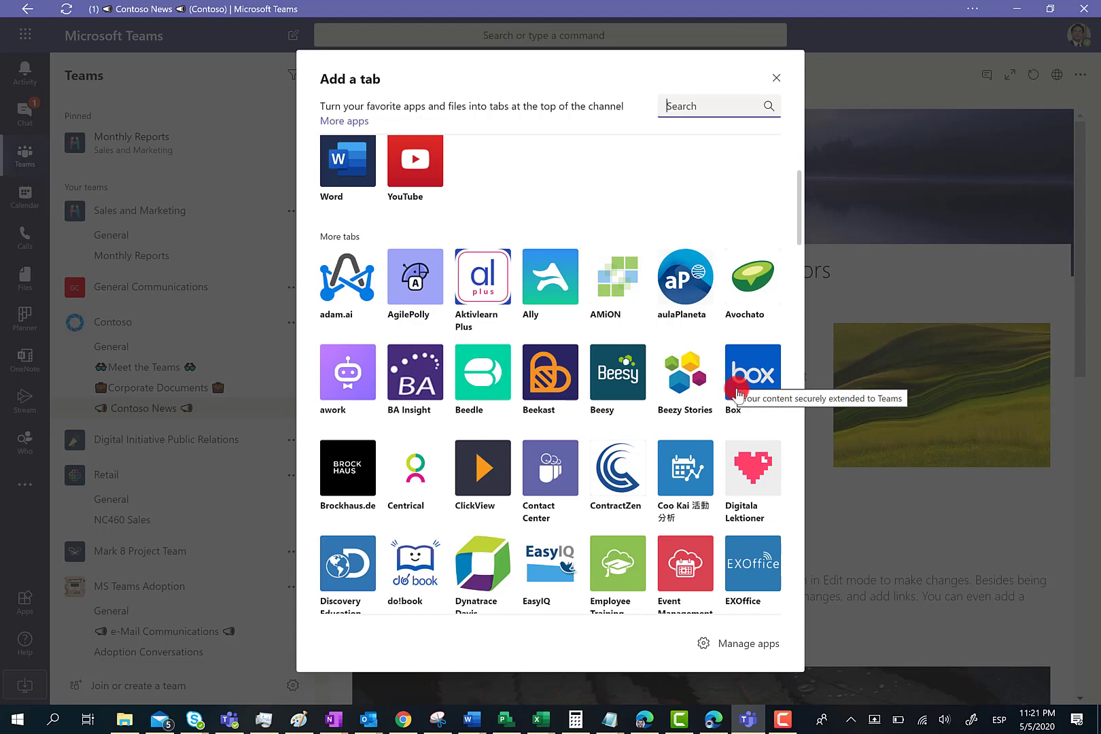
pyautogui.scroll(-3, 734, 391)
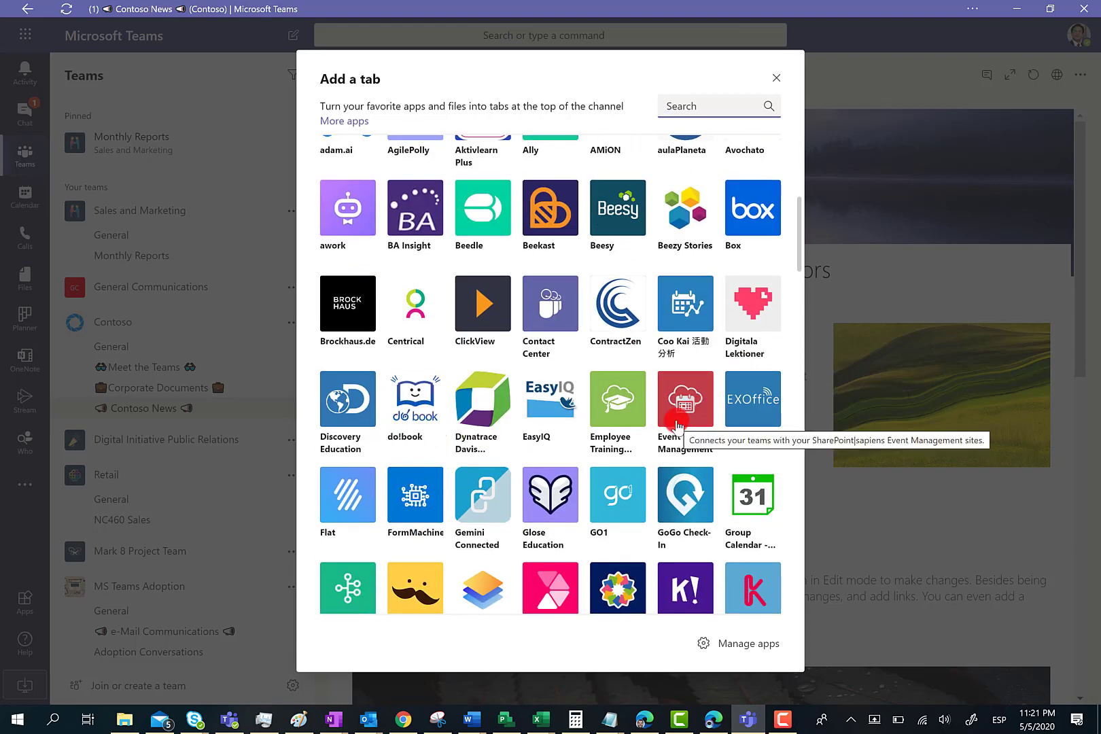
pyautogui.scroll(5, 676, 422)
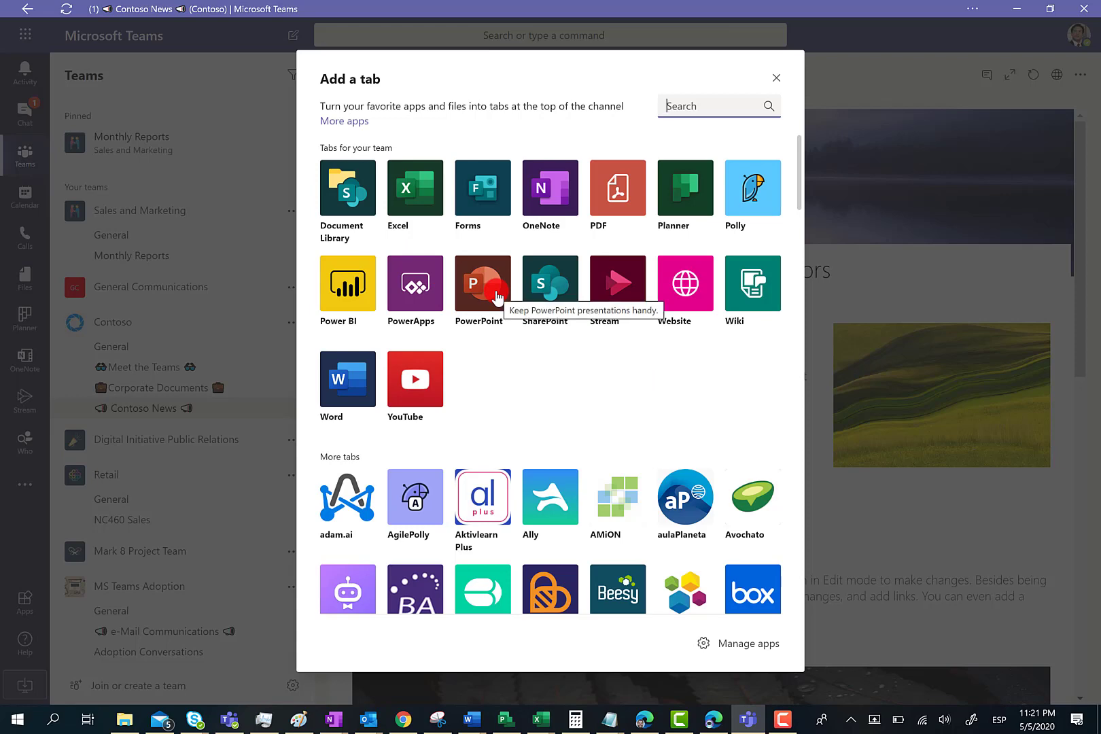
pyautogui.click(497, 297)
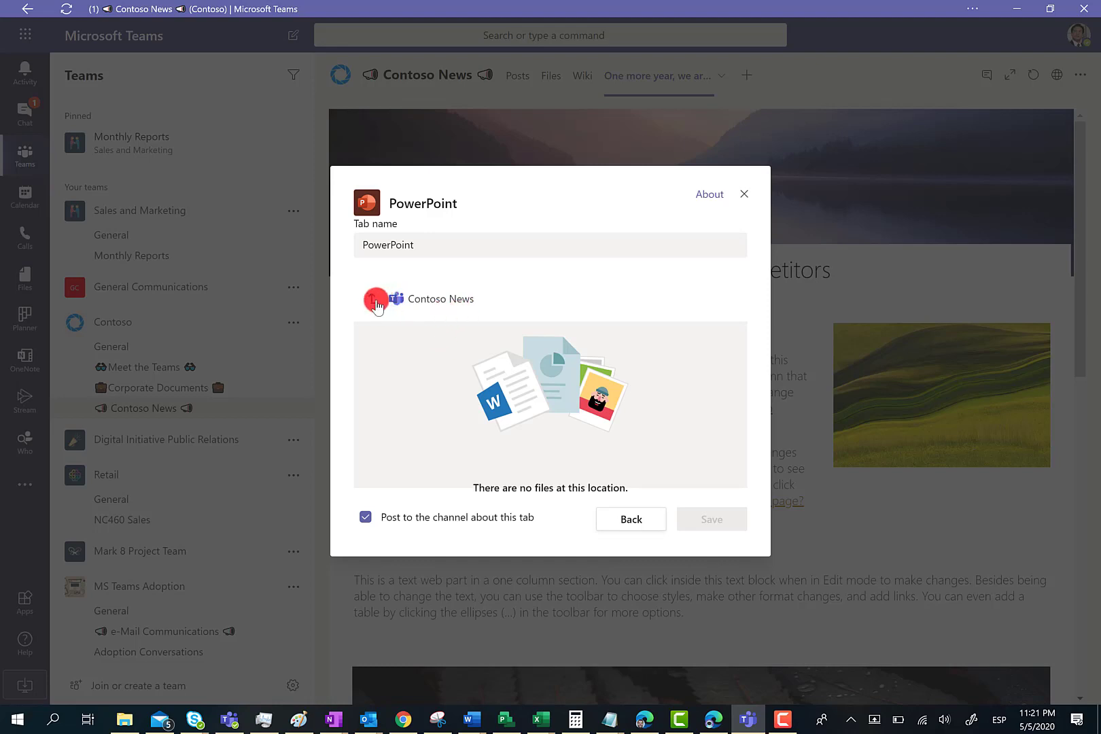
# Look for a presentation in the Contoso team's Corporate Documents folder.
pyautogui.click(374, 299)
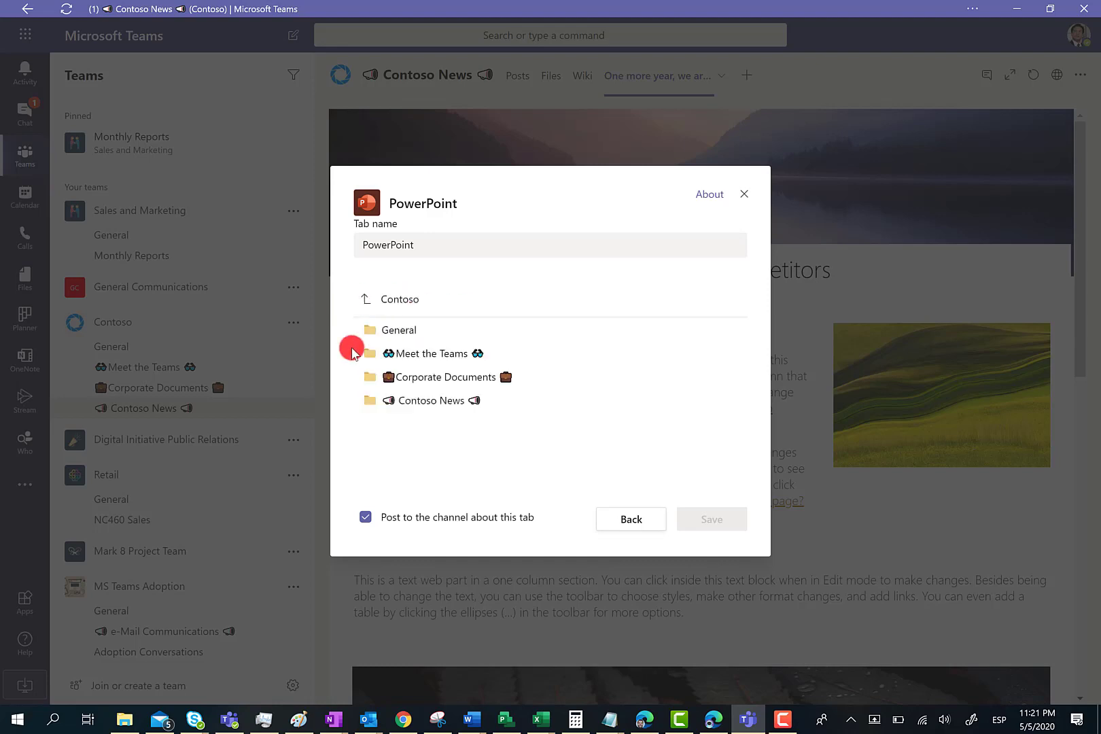
pyautogui.click(419, 381)
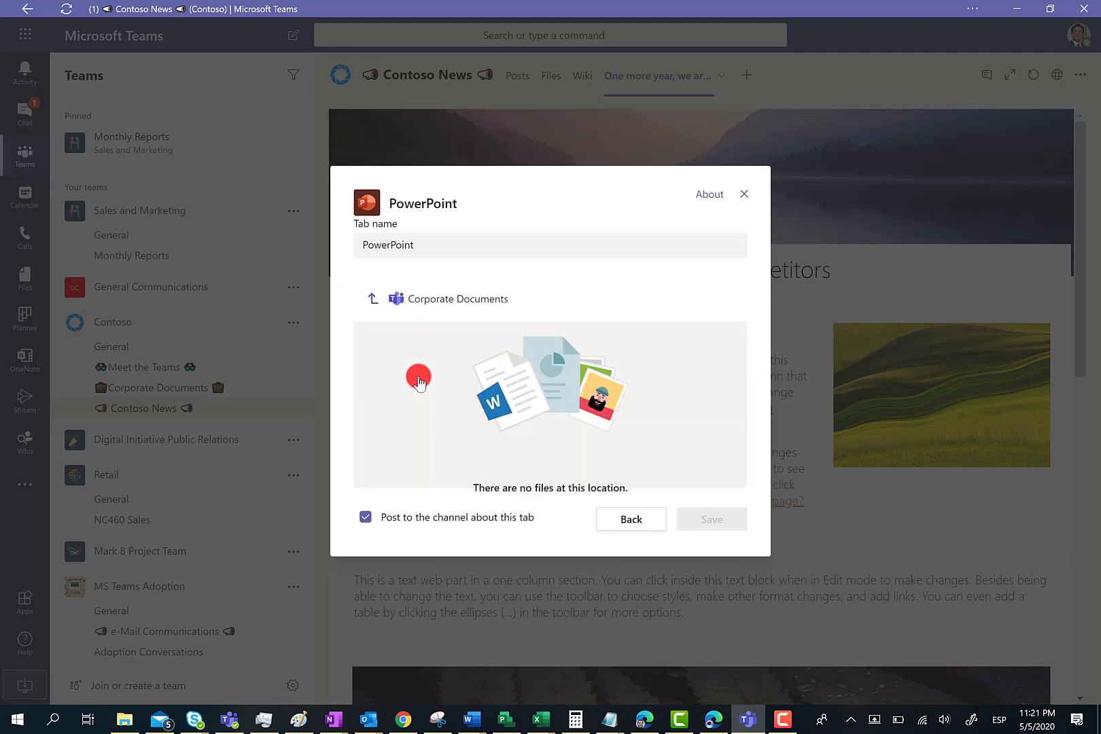
pyautogui.click(375, 312)
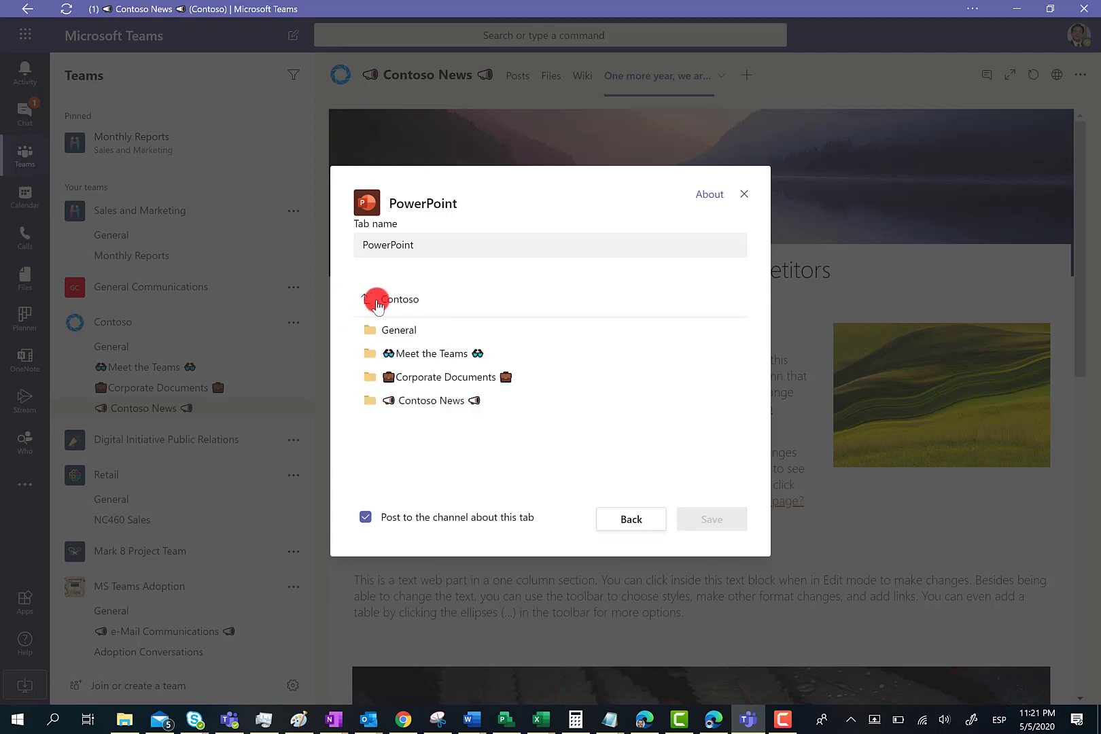
# Look for a presentation in the Monthly Reports folder of the Sales and Marketing team.
pyautogui.click(374, 306)
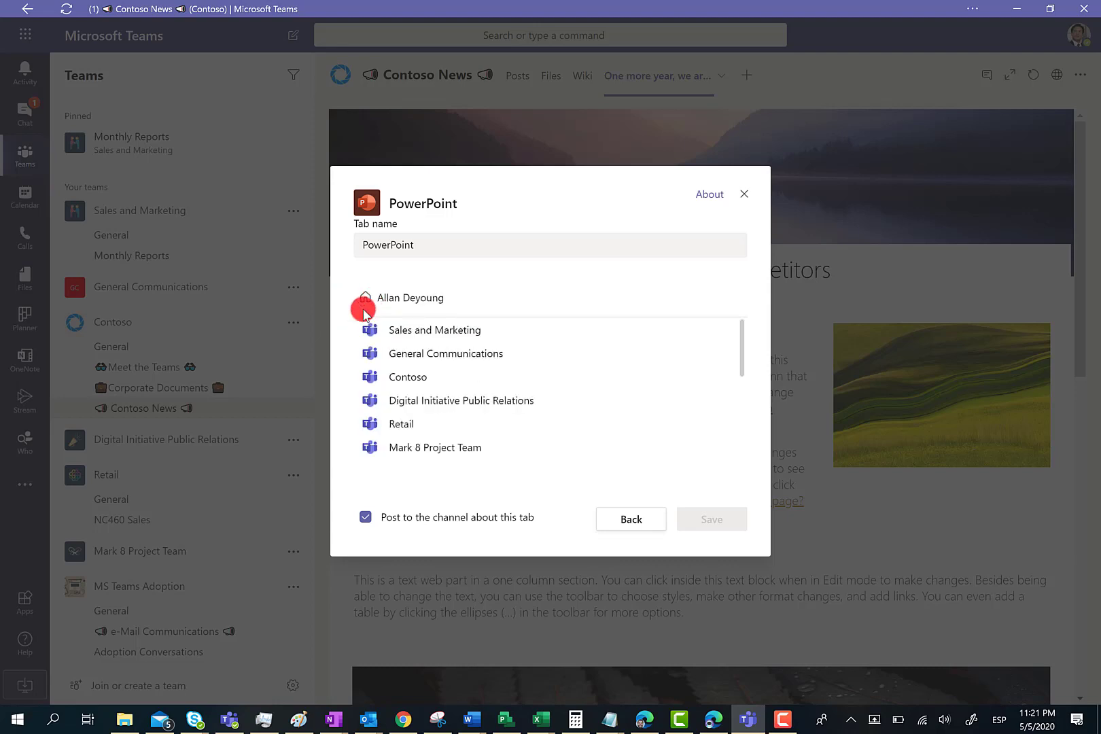
pyautogui.click(408, 354)
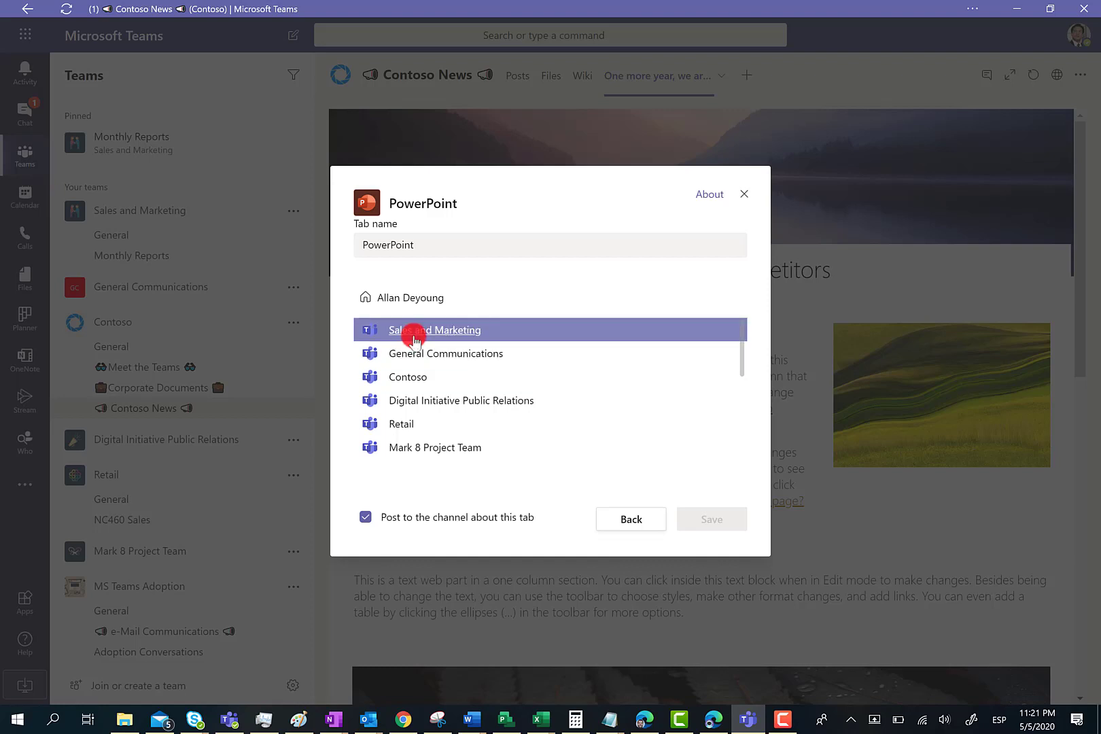
pyautogui.click(408, 332)
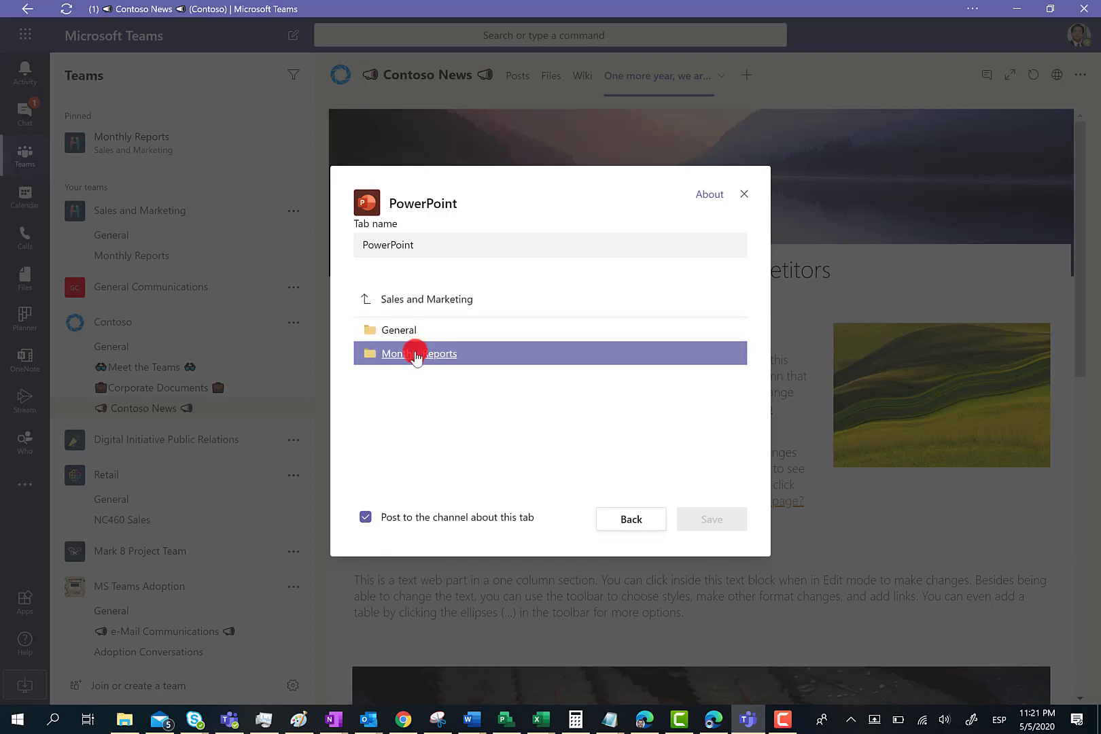
pyautogui.click(415, 352)
pyautogui.click(372, 298)
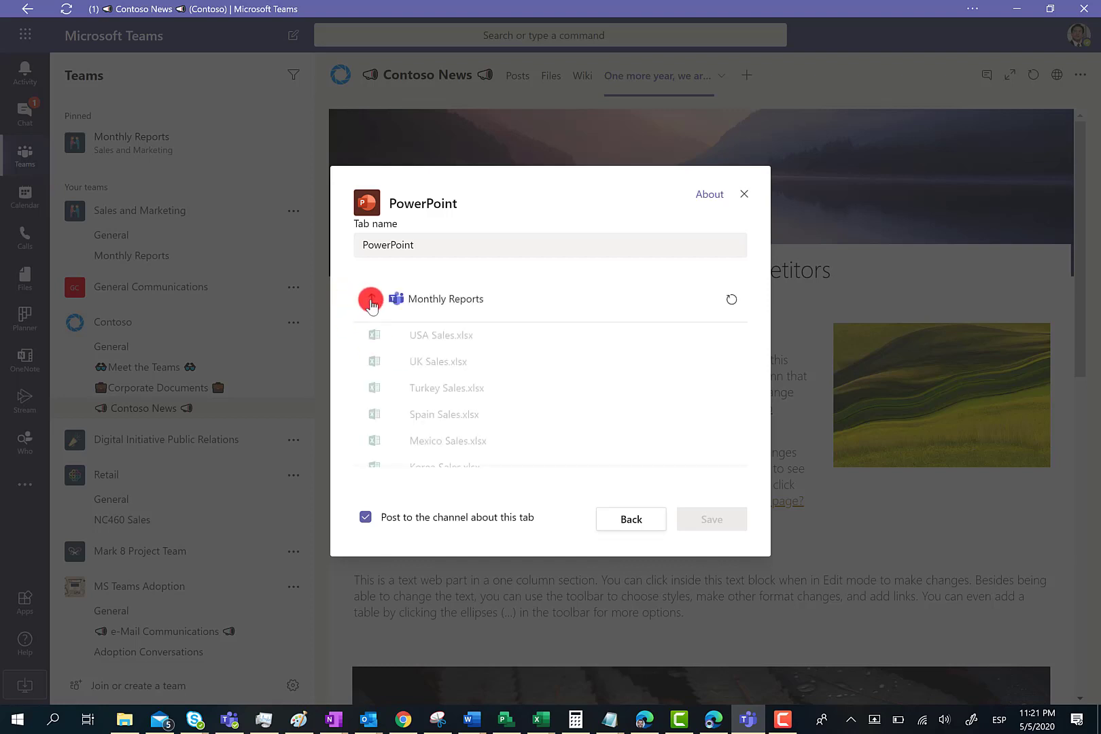
pyautogui.click(371, 300)
# Check the General folder of the Digital Initiative Public Relations team for a presentation.
pyautogui.click(435, 379)
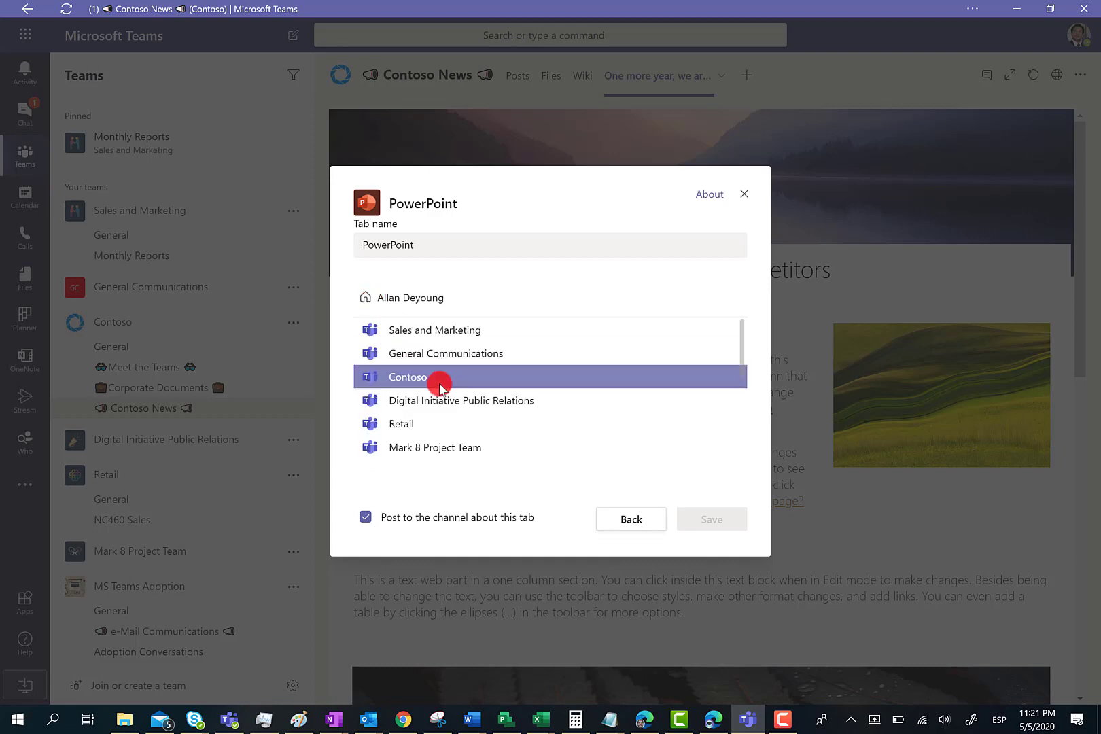
pyautogui.click(433, 401)
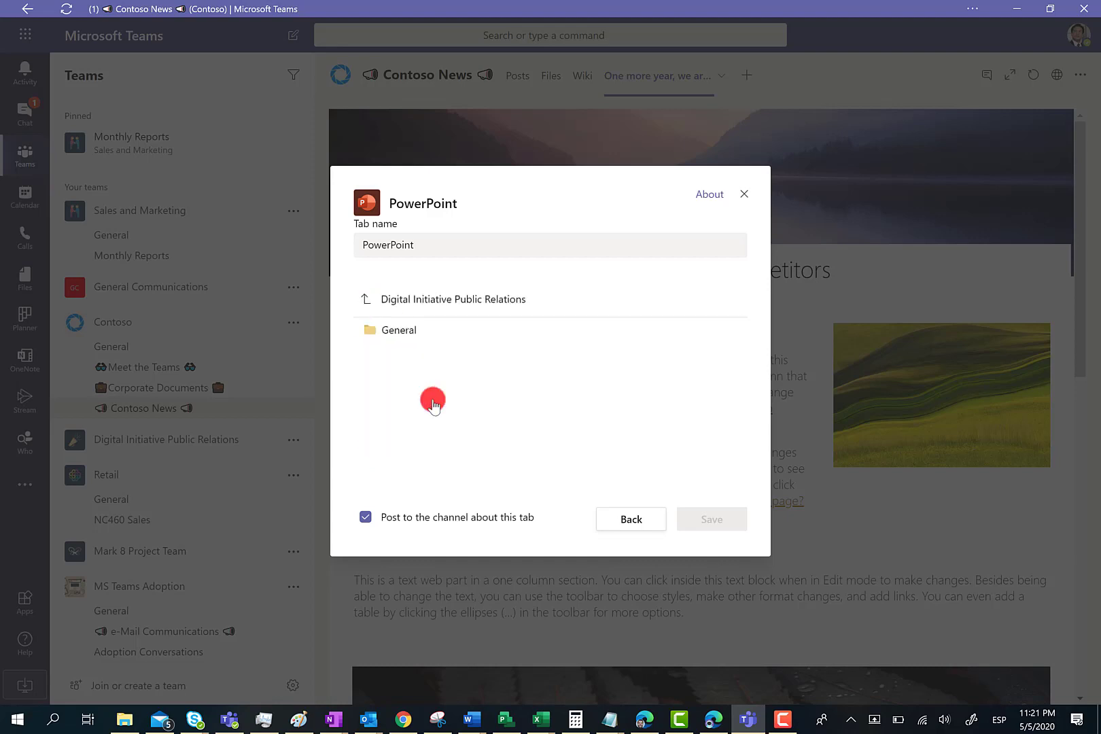
pyautogui.click(401, 331)
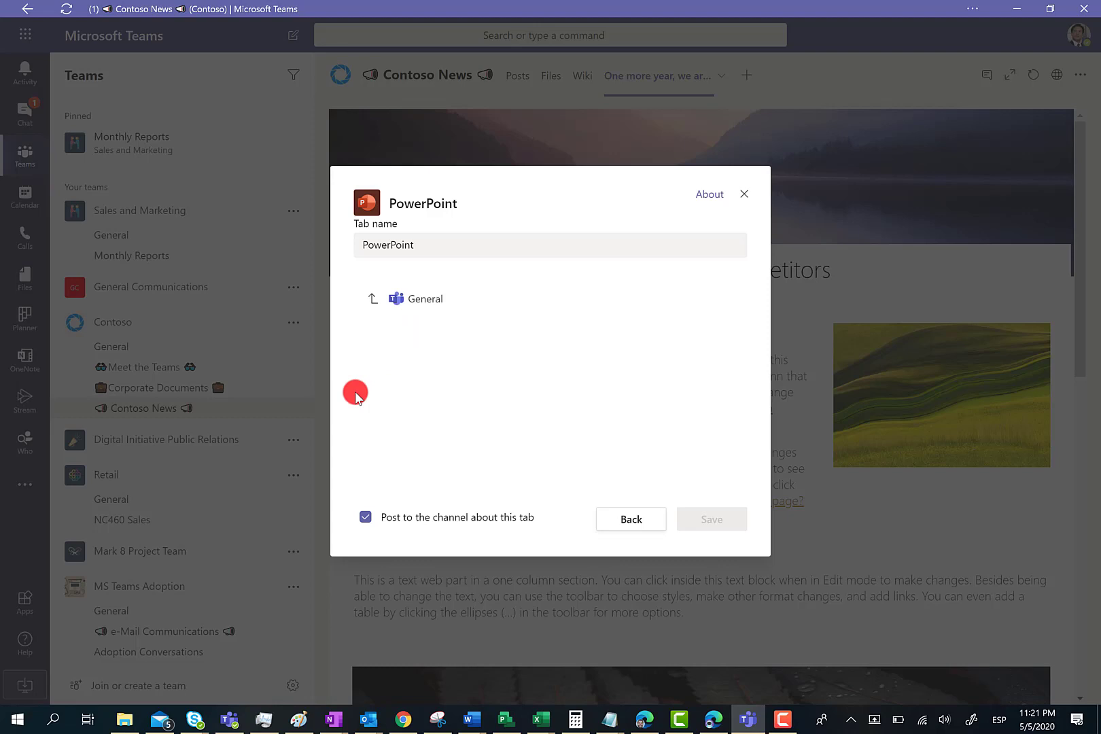
pyautogui.click(365, 298)
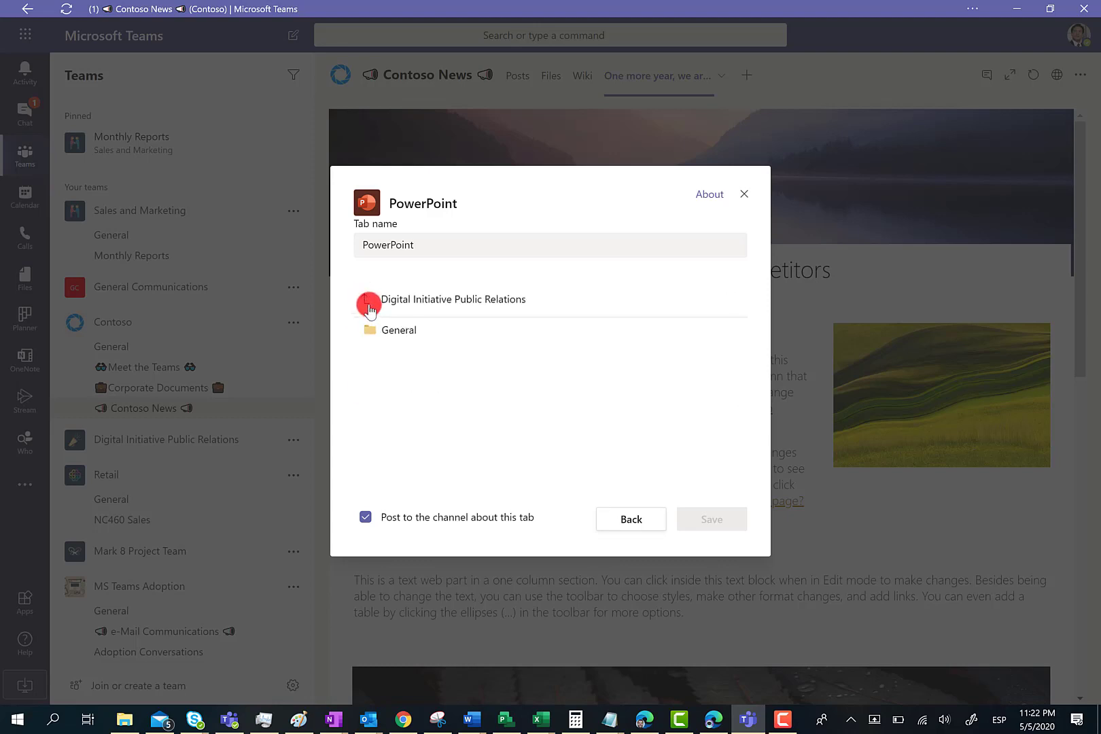
pyautogui.click(365, 297)
# Open the Mark 8 Project Team's folders and look through the Design folder for a presentation.
pyautogui.scroll(-1, 418, 425)
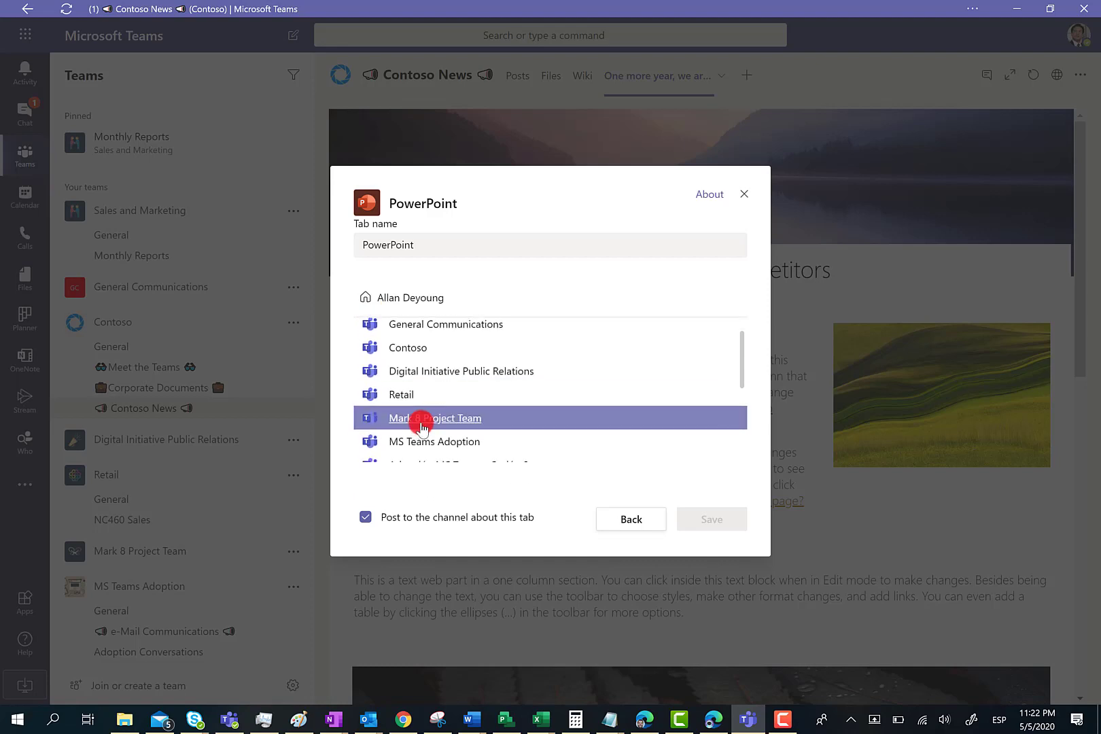
pyautogui.click(422, 424)
pyautogui.click(424, 425)
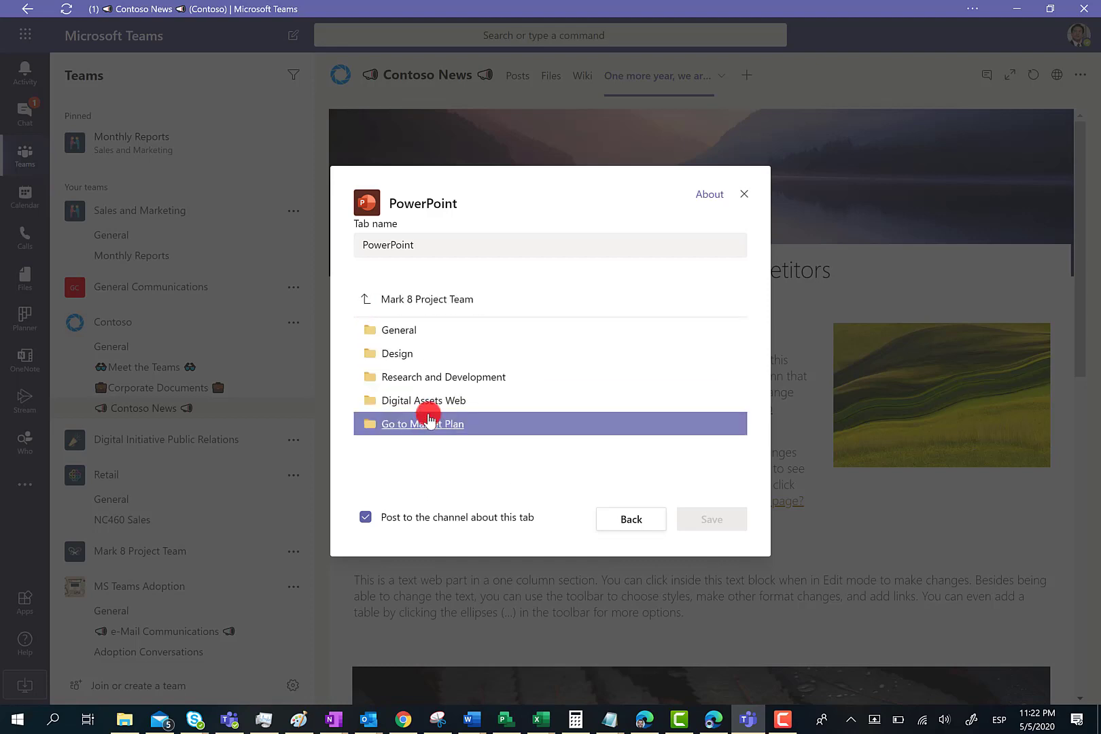
pyautogui.click(398, 363)
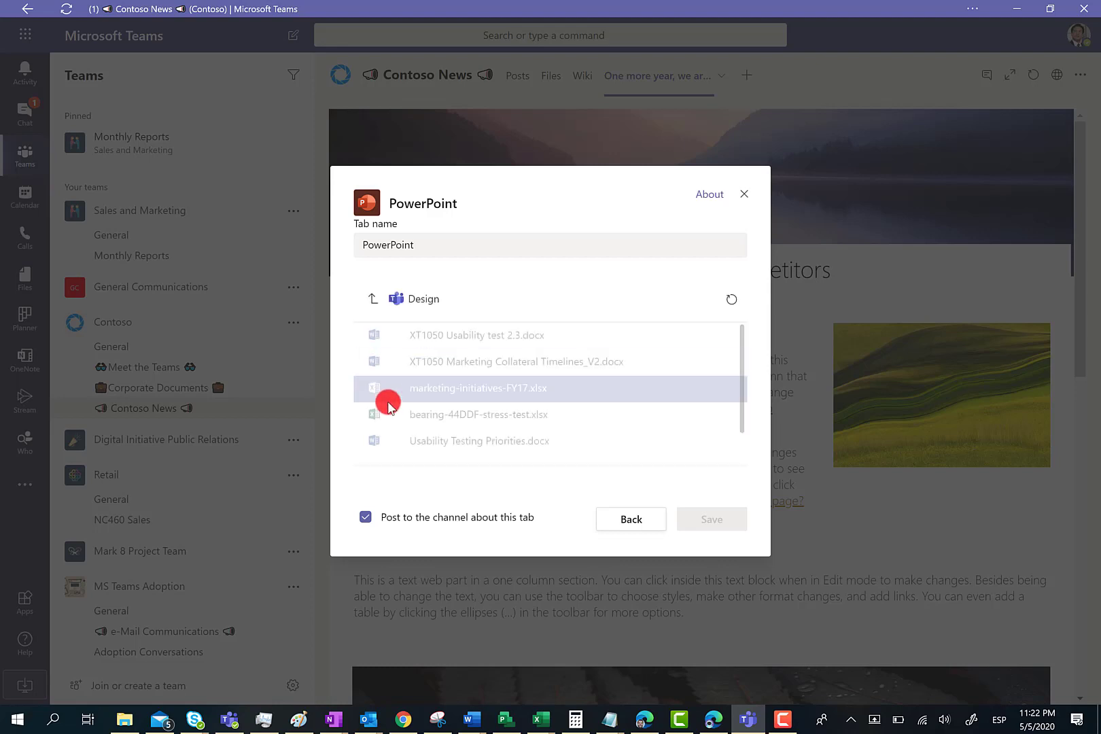
pyautogui.scroll(-2, 393, 418)
pyautogui.scroll(2, 394, 423)
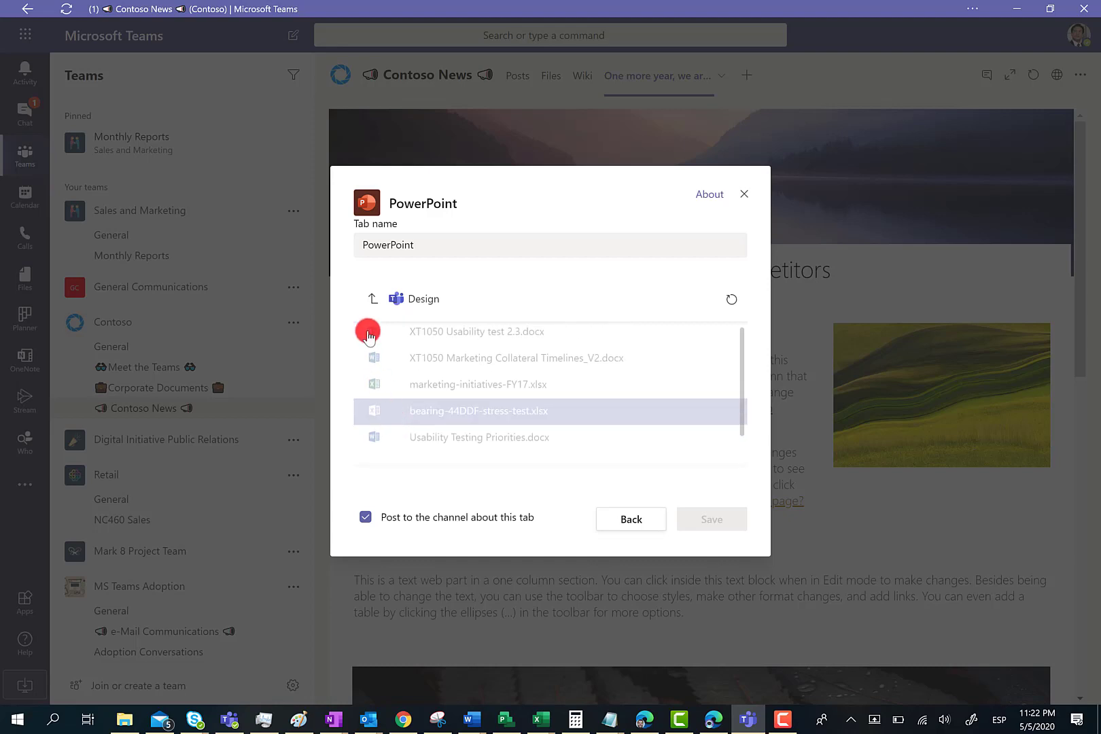
pyautogui.click(371, 302)
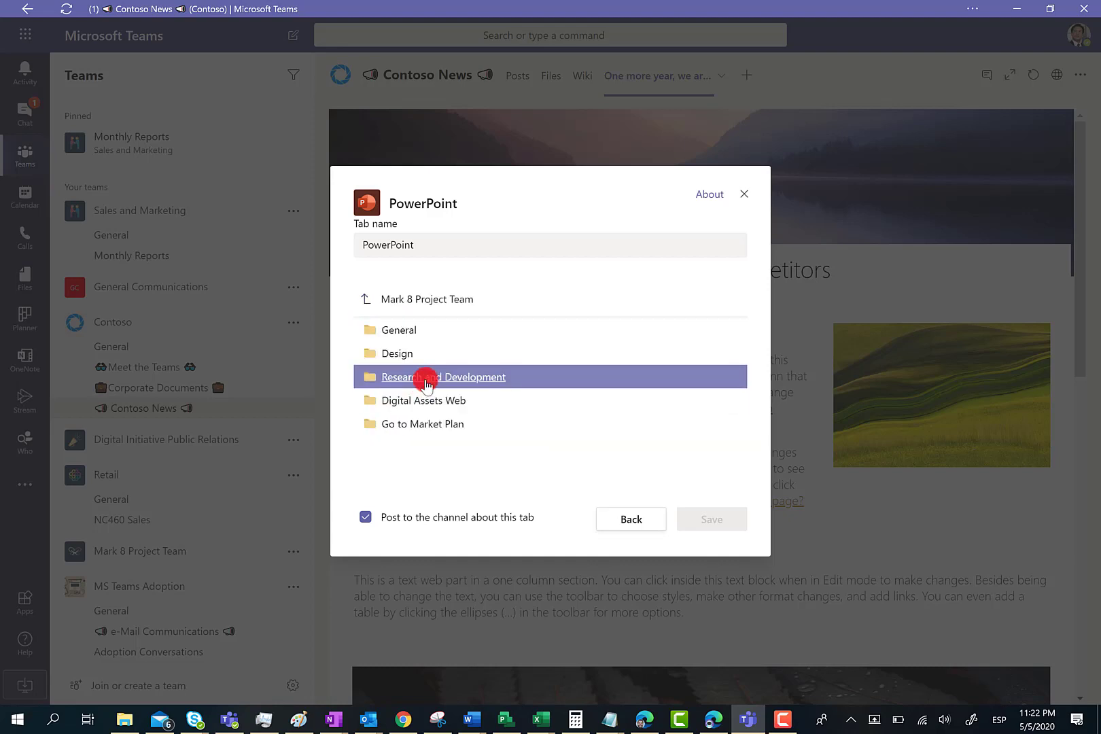
# Select R and D Presentation.pptx from the Research and Development folder as the tab's file.
pyautogui.click(421, 377)
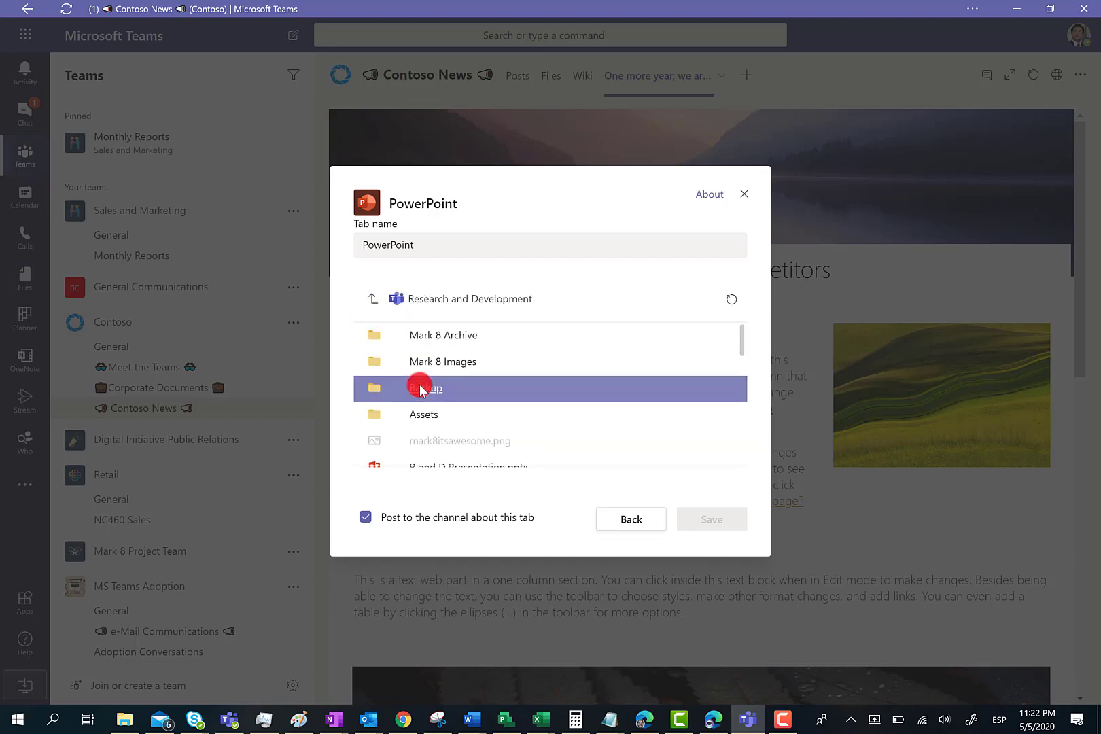
pyautogui.scroll(-1, 420, 386)
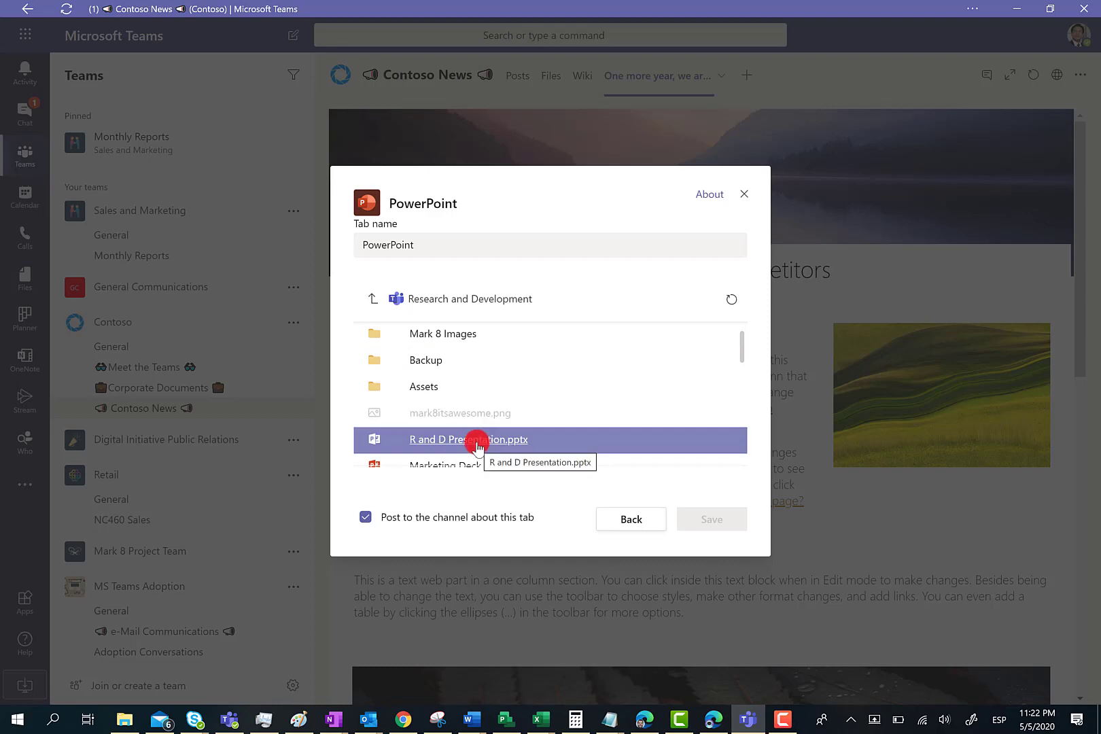
pyautogui.click(478, 446)
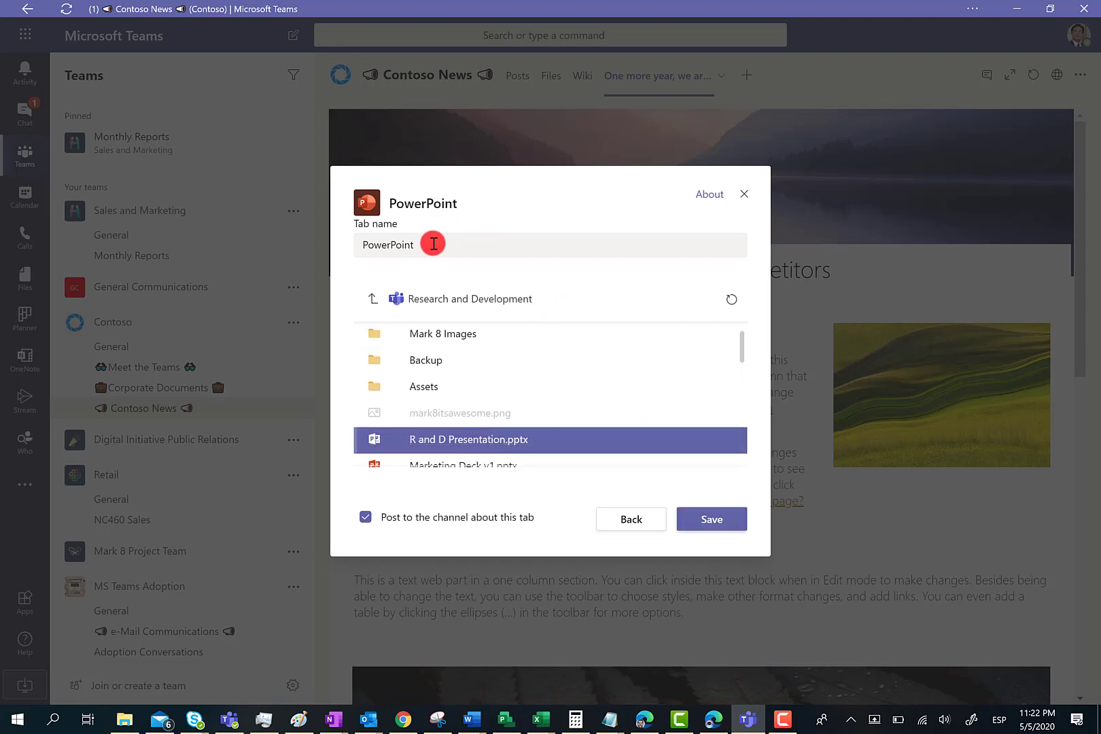
# Name the tab "R and D Presentation" and save it to the channel.
pyautogui.moveTo(430, 243); pyautogui.dragTo(340, 244)
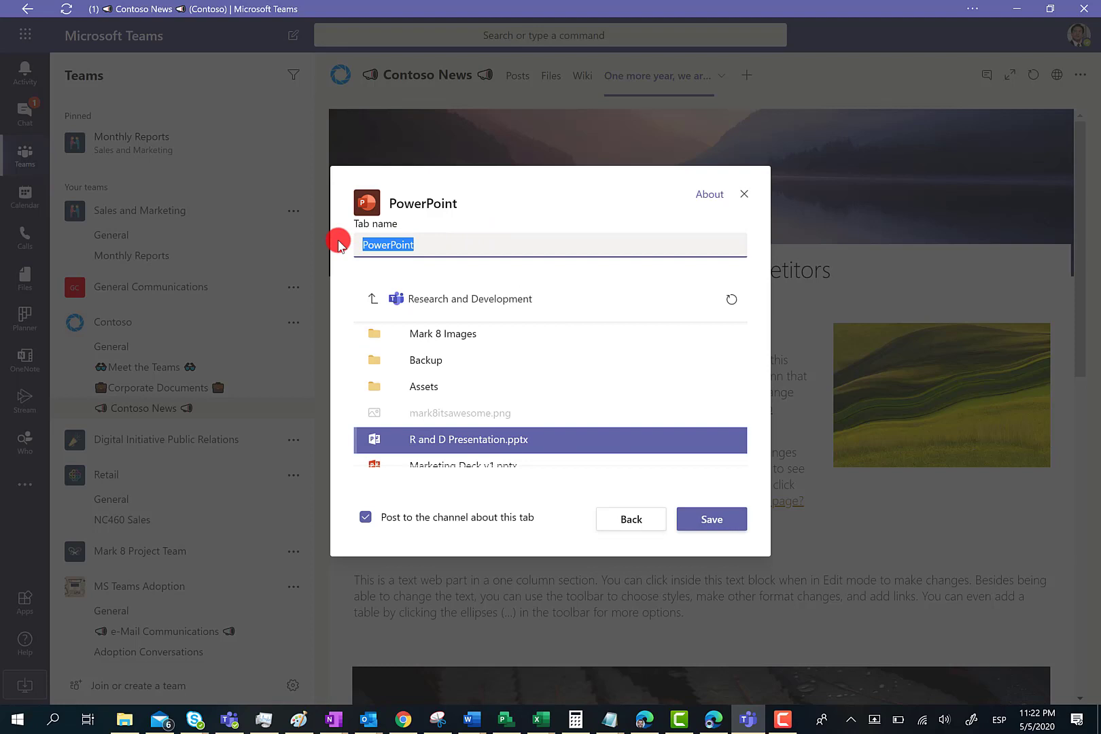
pyautogui.write('Rand')
pyautogui.press('BackSpace')
pyautogui.press('BackSpace')
pyautogui.press('BackSpace')
pyautogui.write('an')
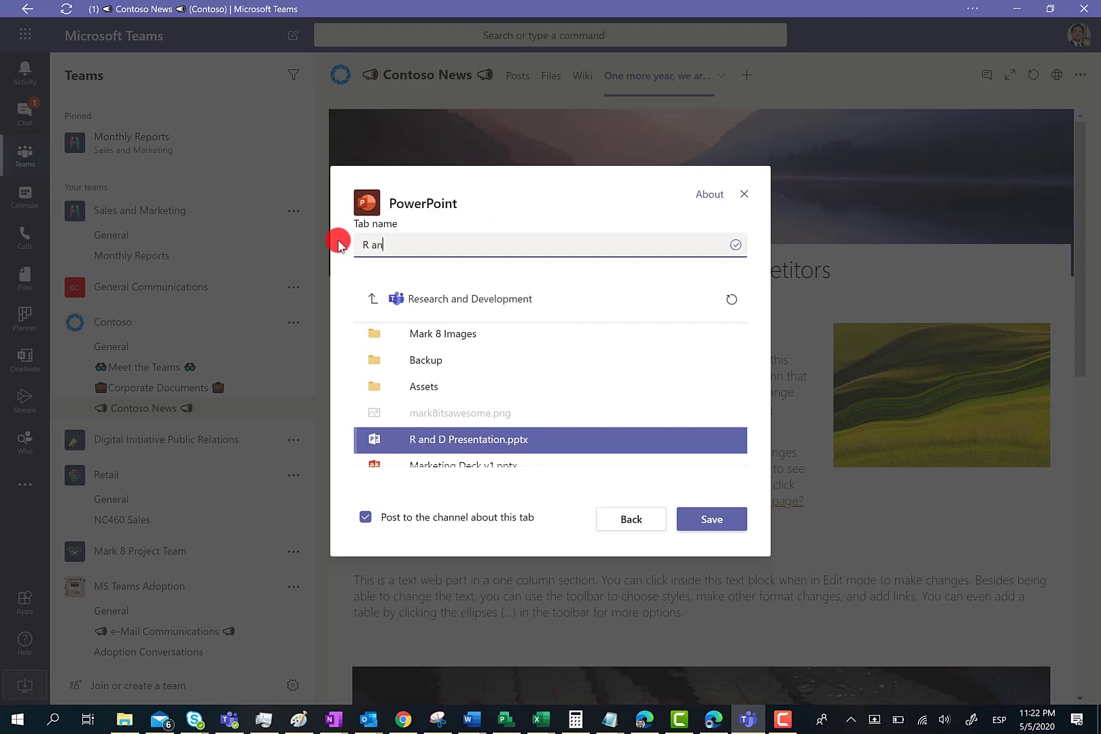
pyautogui.write('d D Presentation')
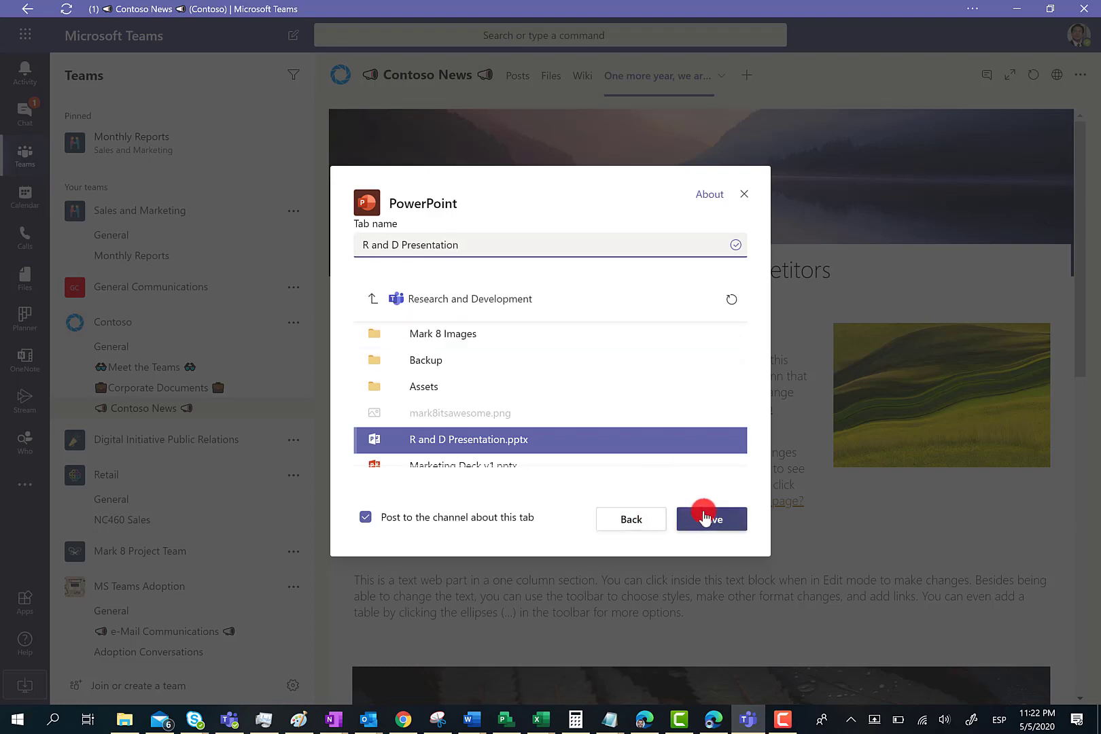
pyautogui.click(680, 518)
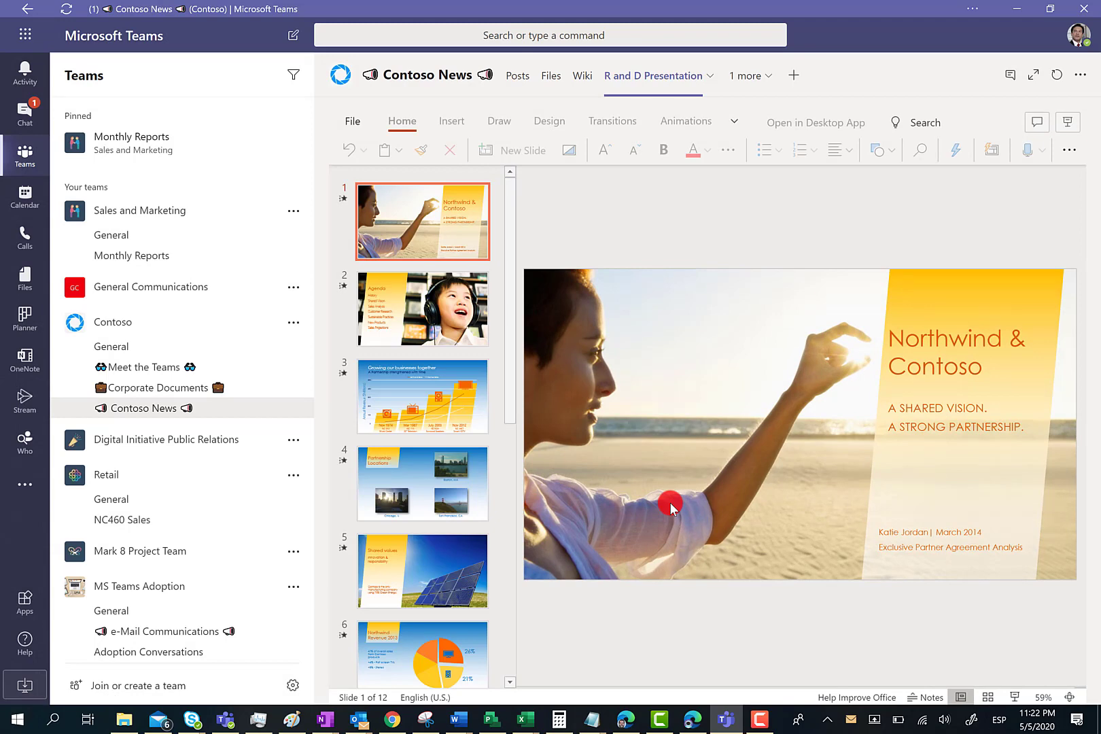
# Start adding a Website tab to the Contoso News channel and name it CompartiMOSS.
pyautogui.click(794, 78)
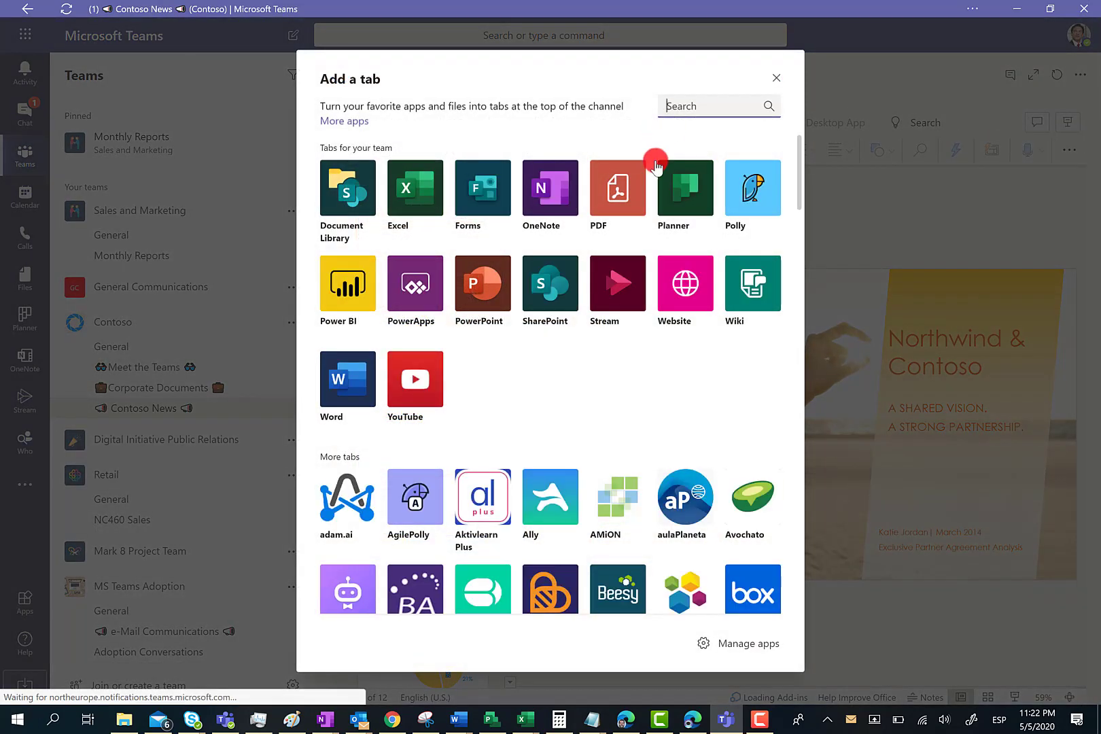
pyautogui.click(687, 303)
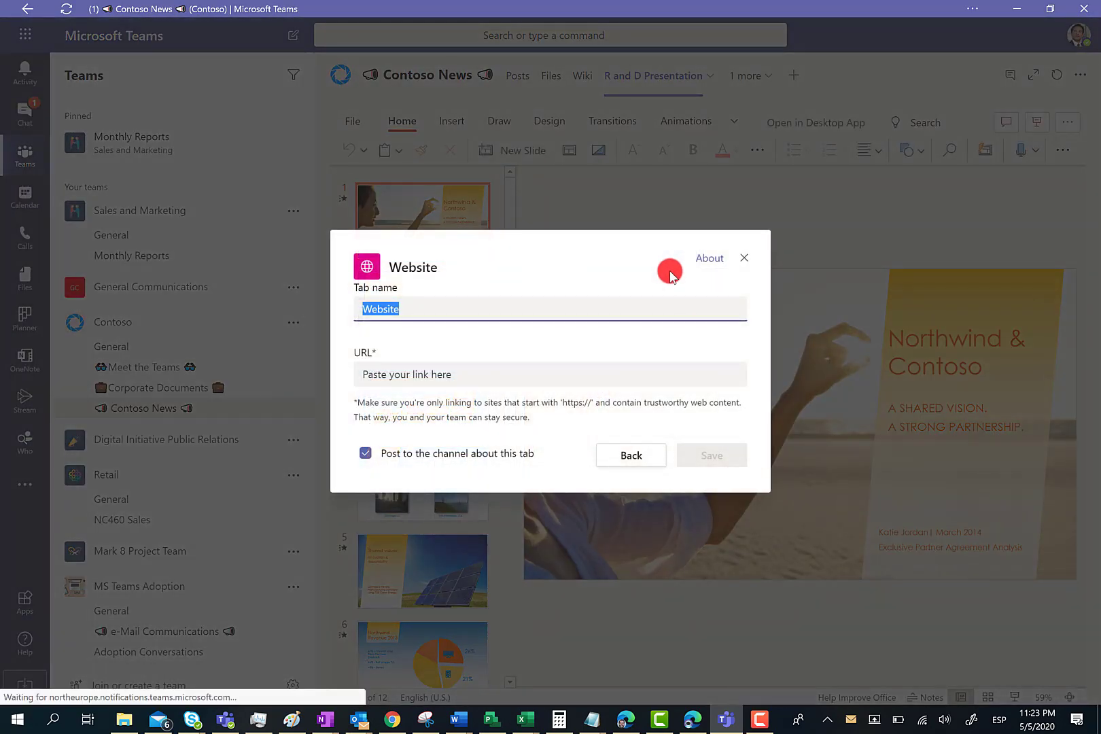
pyautogui.write('Comparti')
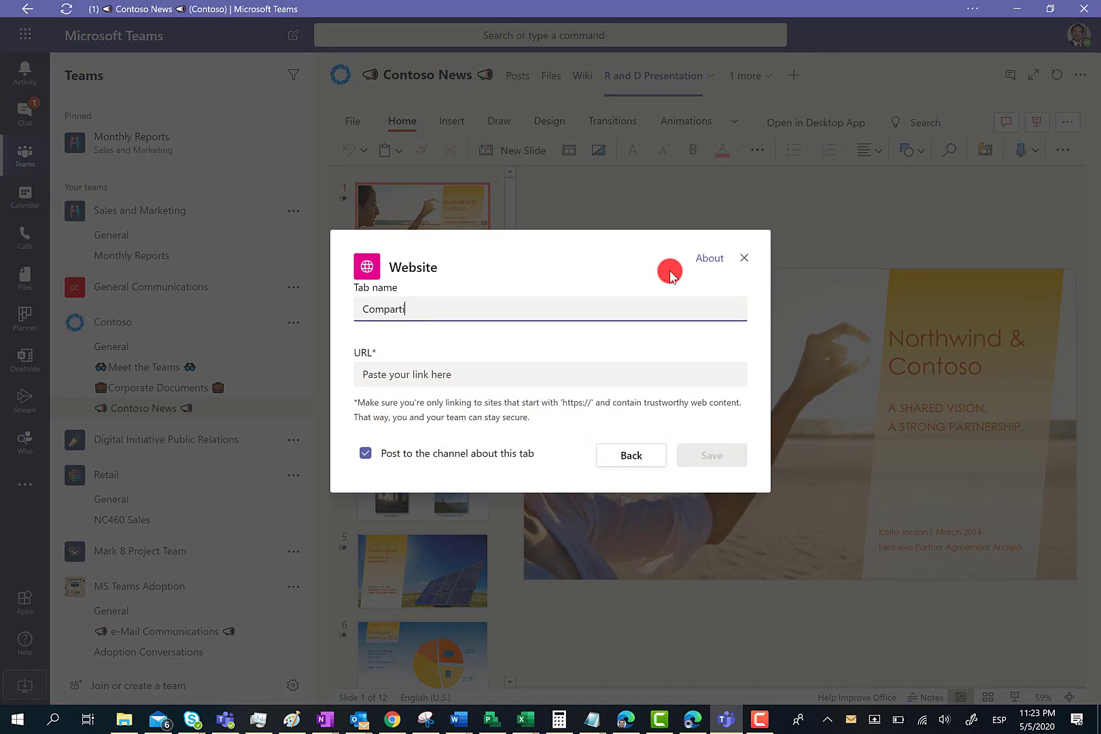
pyautogui.write('MOSS')
pyautogui.press('Tab')
pyautogui.write('h')
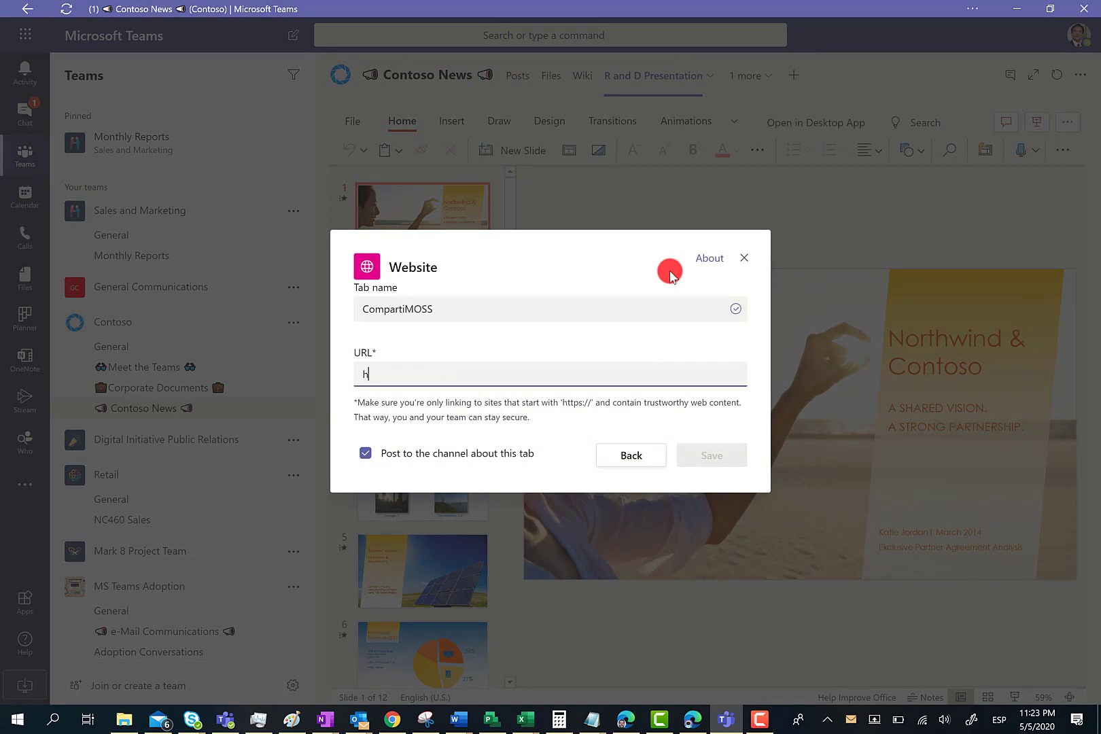
pyautogui.write('ttps://')
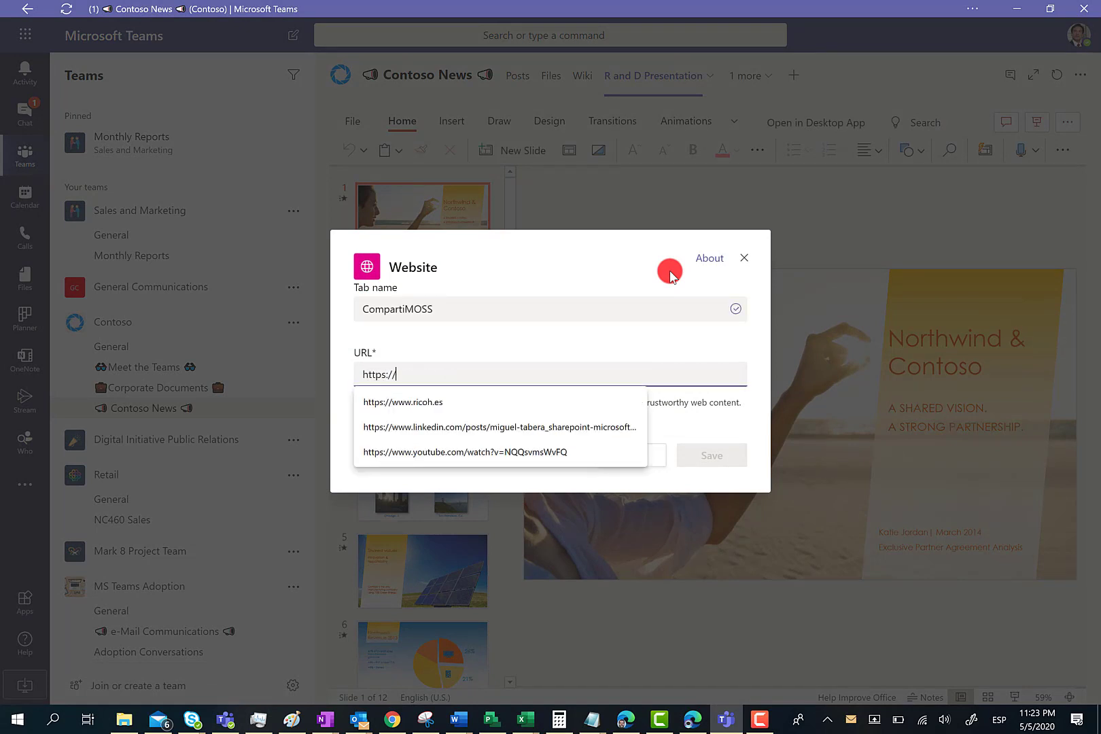
pyautogui.write('www.compart')
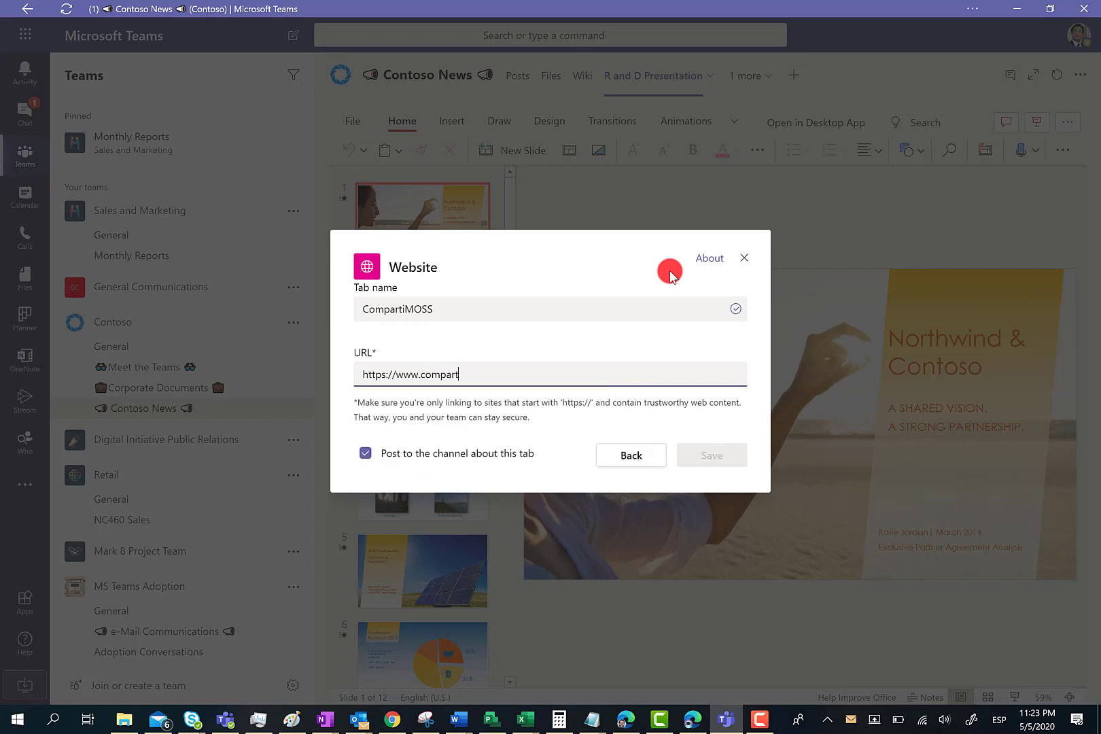
pyautogui.write('imoss.c')
pyautogui.write('om')
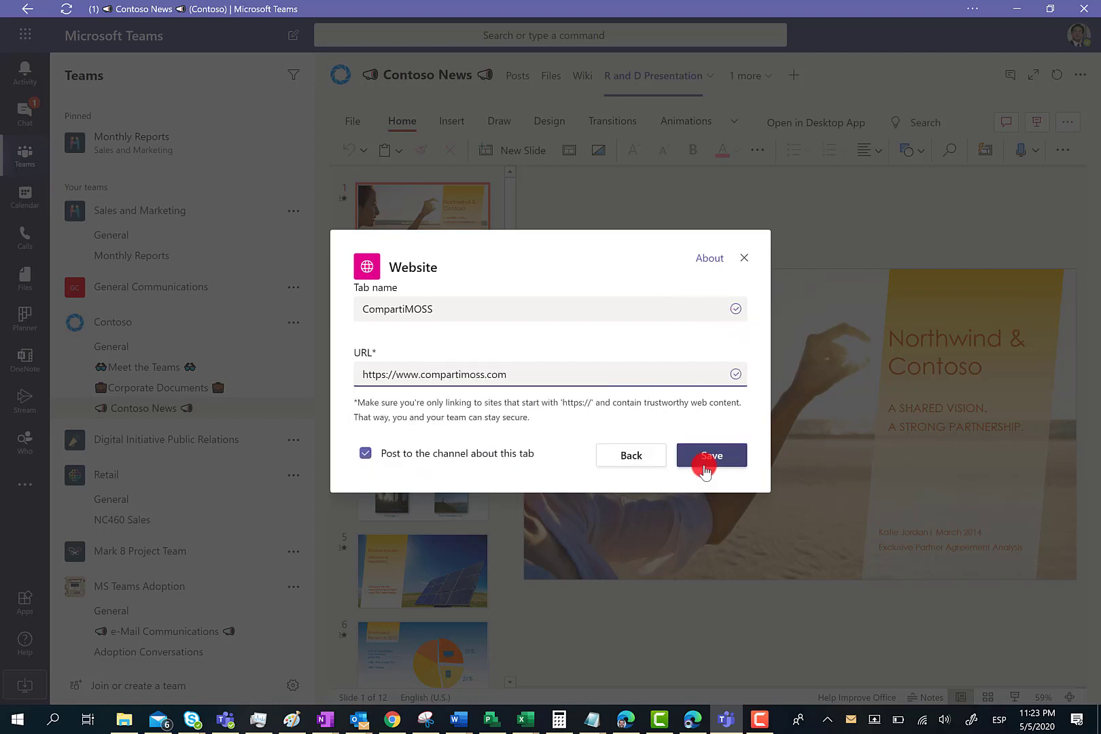
pyautogui.click(707, 455)
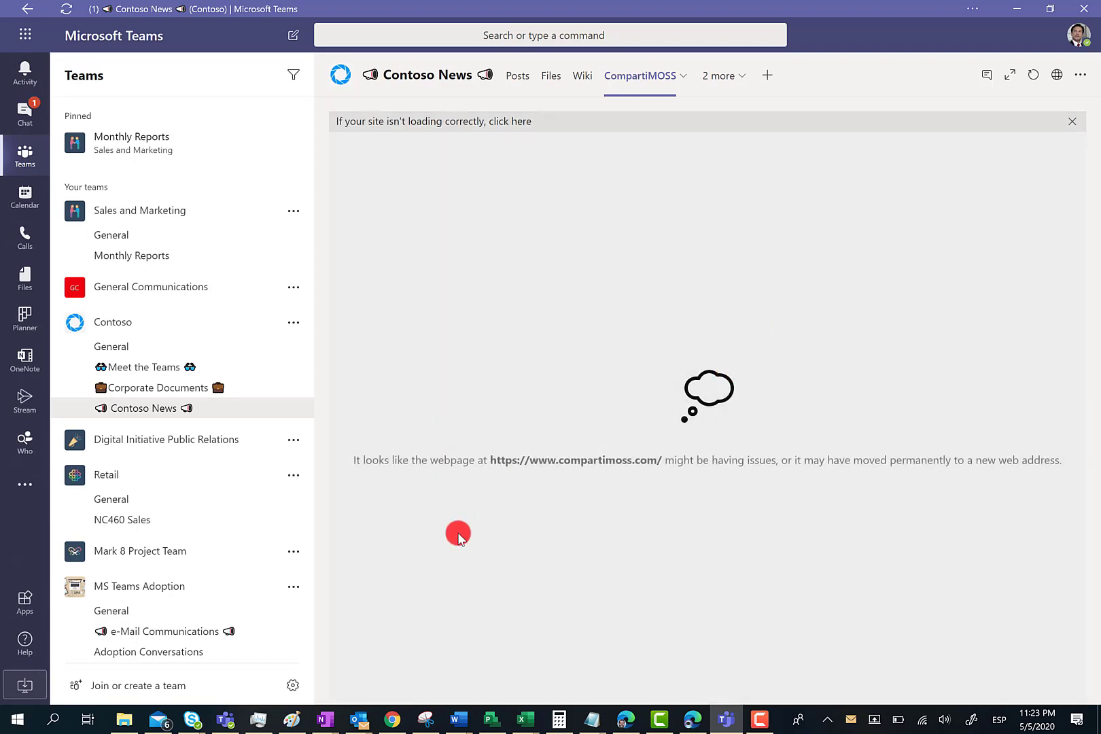
pyautogui.click(511, 122)
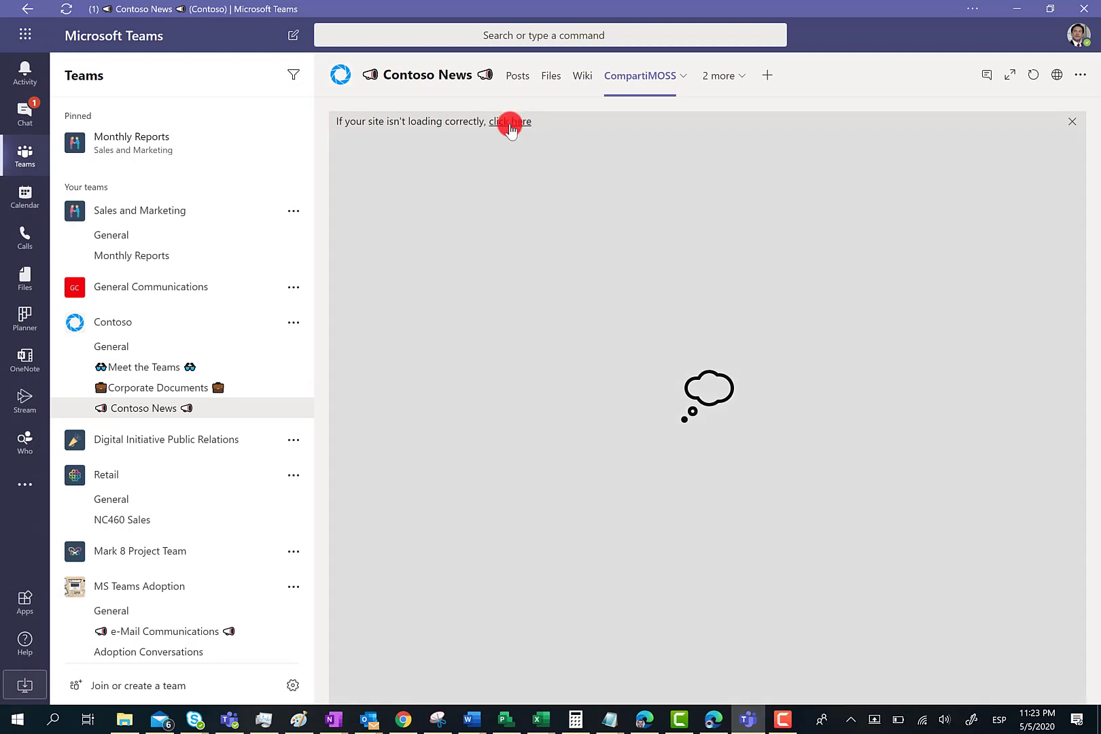
pyautogui.click(646, 77)
pyautogui.click(683, 76)
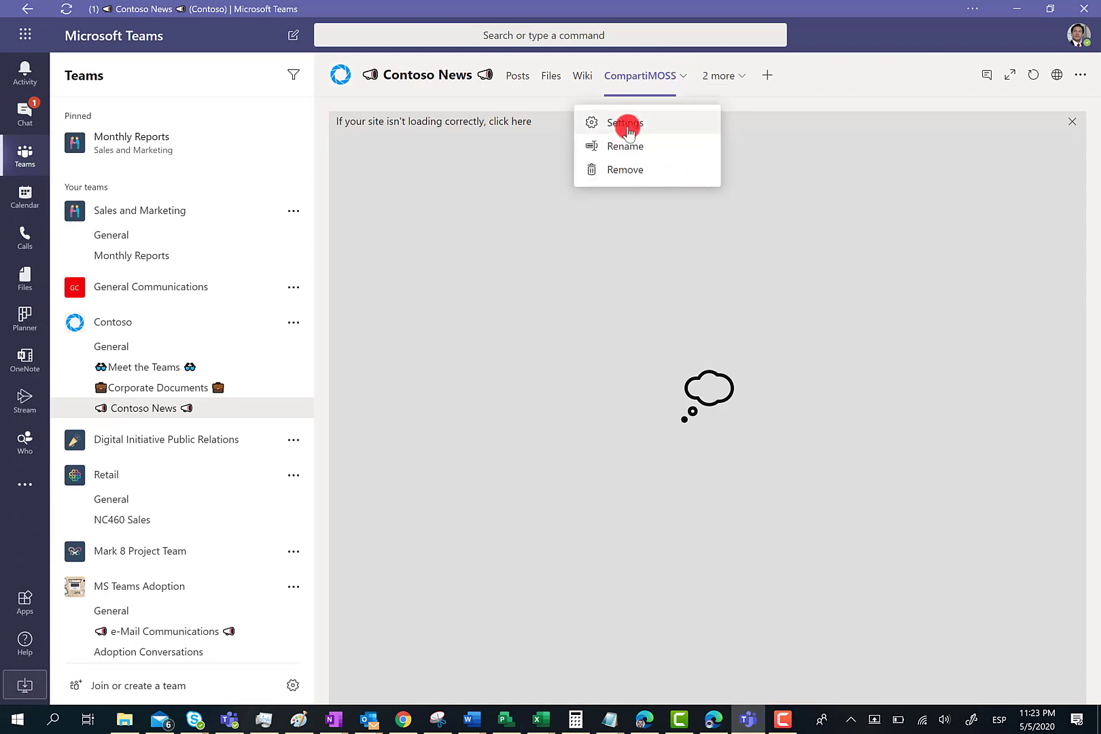
pyautogui.click(626, 124)
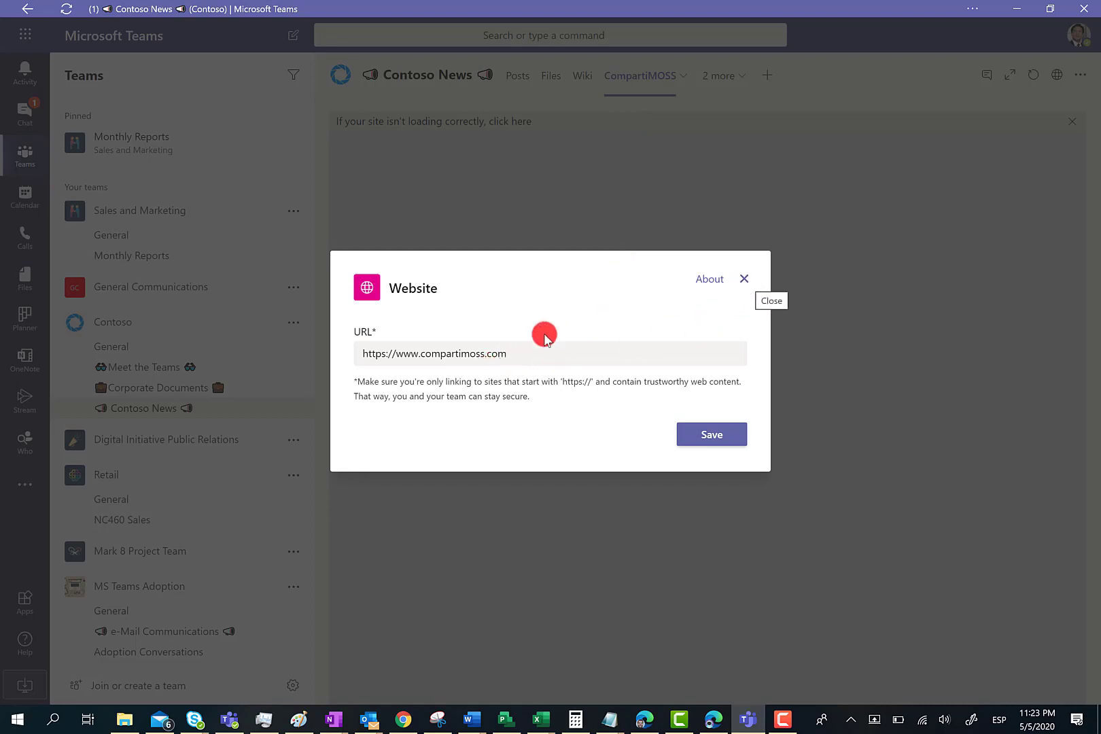
pyautogui.moveTo(395, 354); pyautogui.dragTo(534, 344)
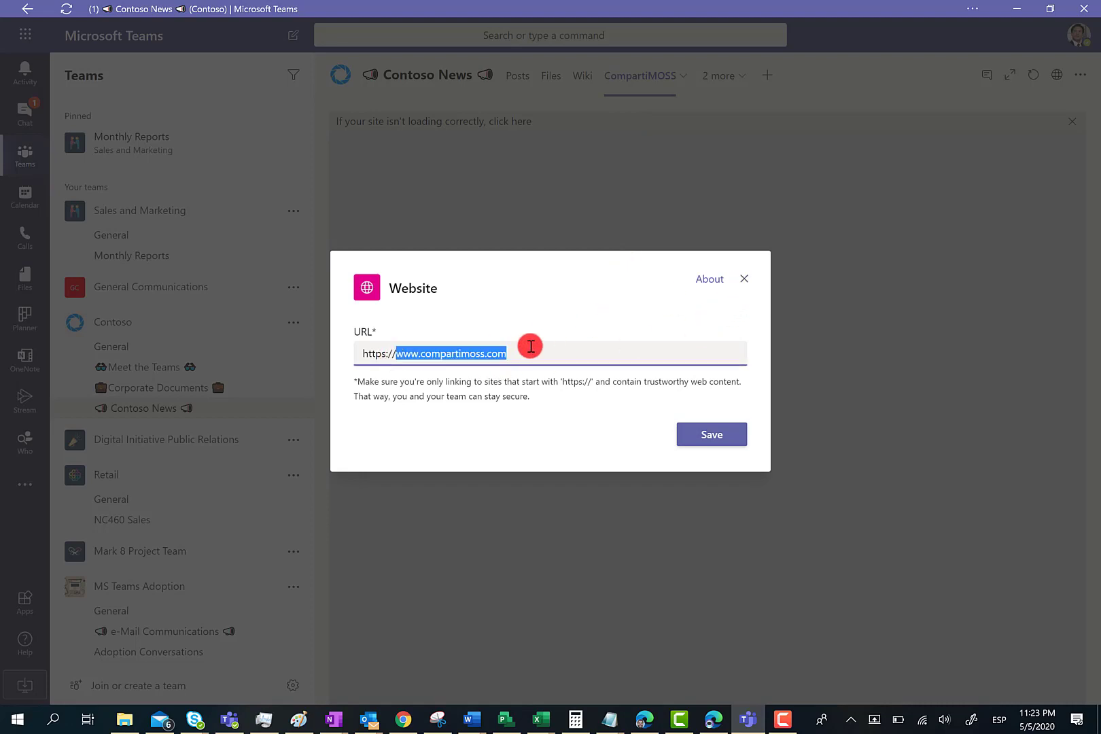
pyautogui.write('w')
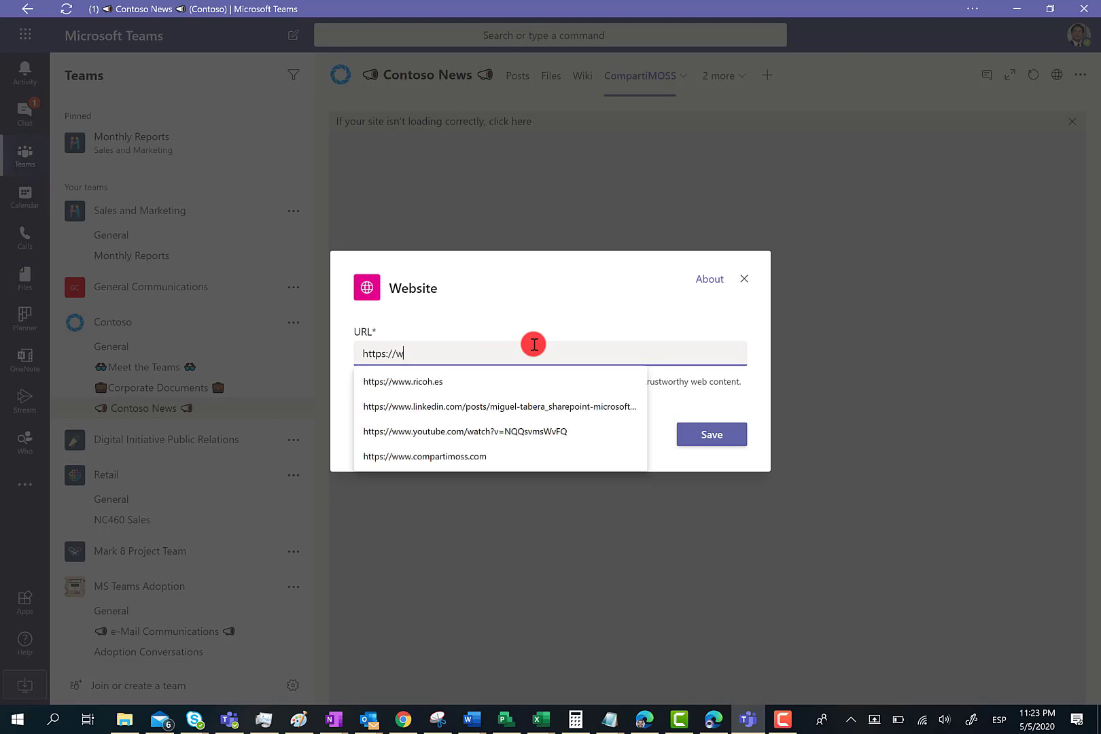
pyautogui.write('ww.elmundo.es')
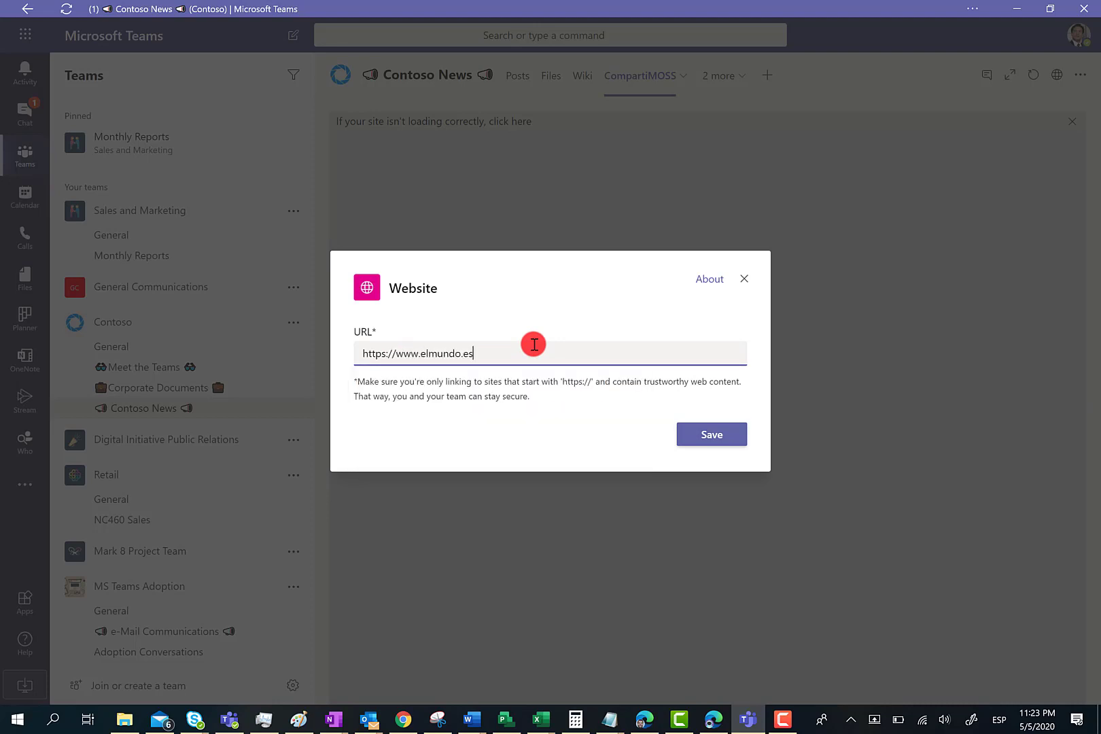
pyautogui.press('Return')
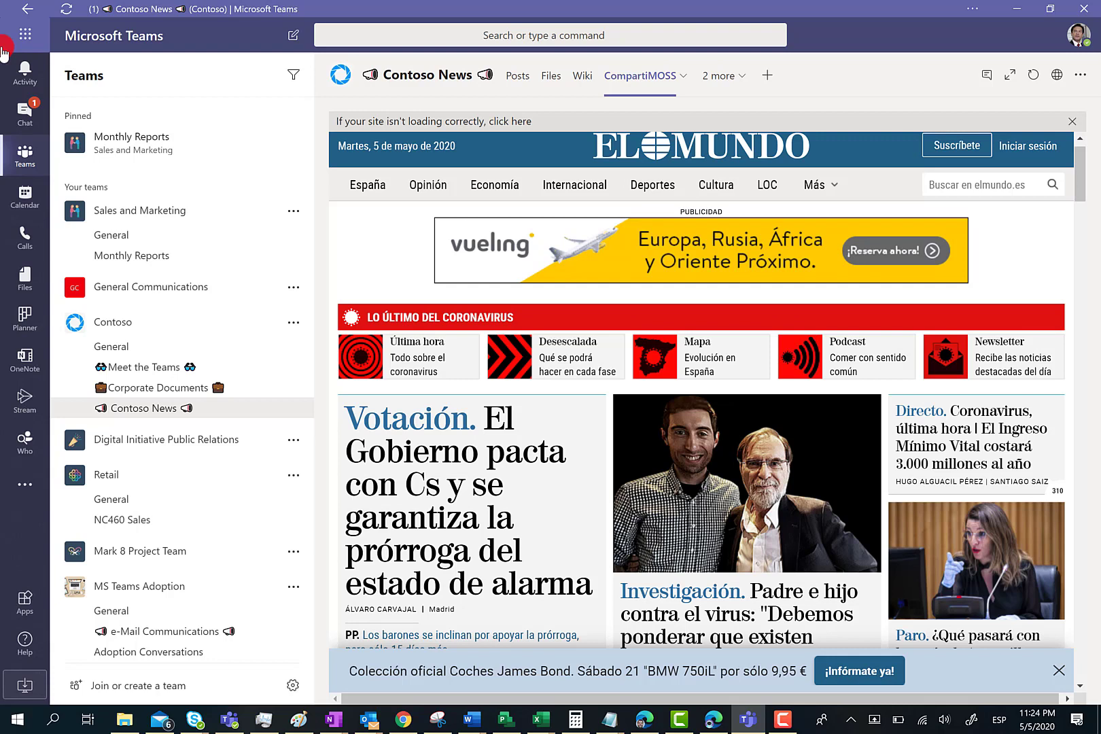
# Rename the CompartiMOSS tab to "Noticias - El Mundo" and save the new name.
pyautogui.click(684, 76)
pyautogui.click(624, 145)
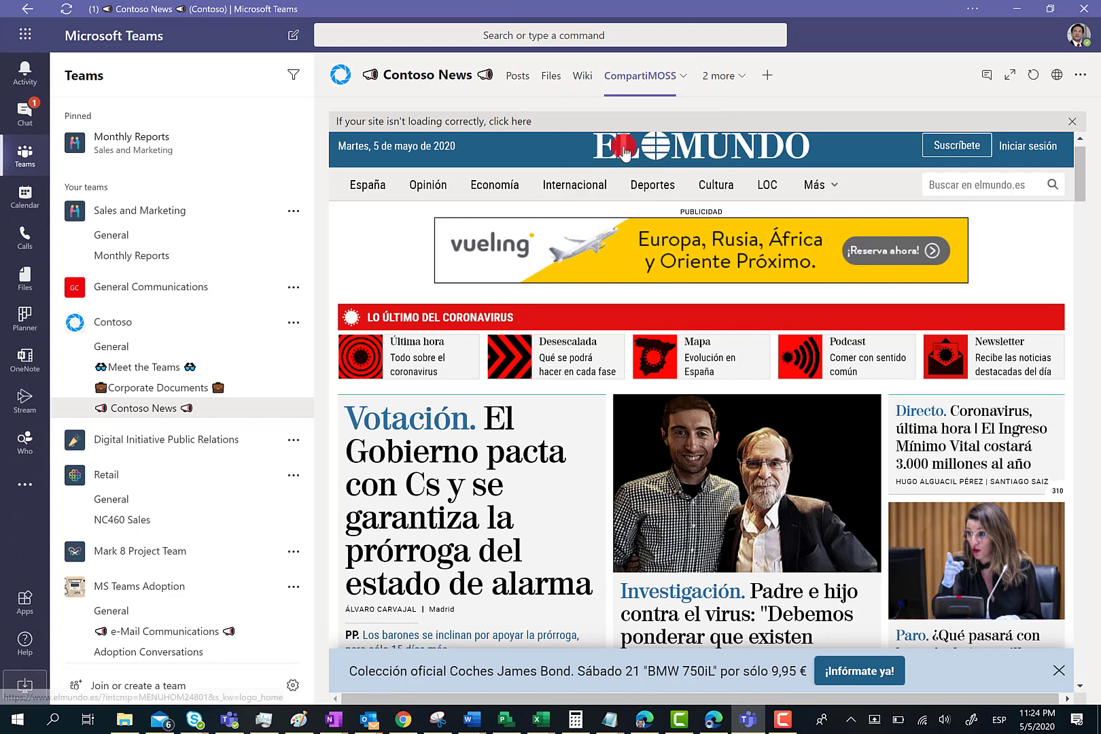
pyautogui.write('Noticias - E')
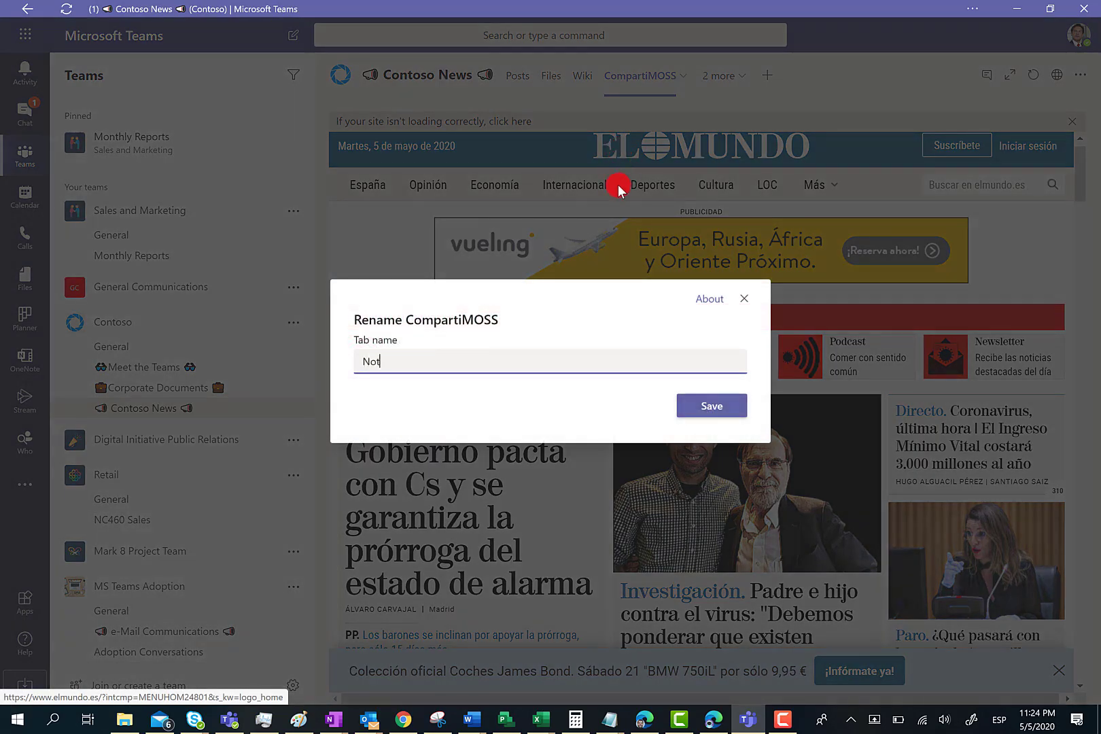
pyautogui.write('l Mundo')
pyautogui.click(697, 406)
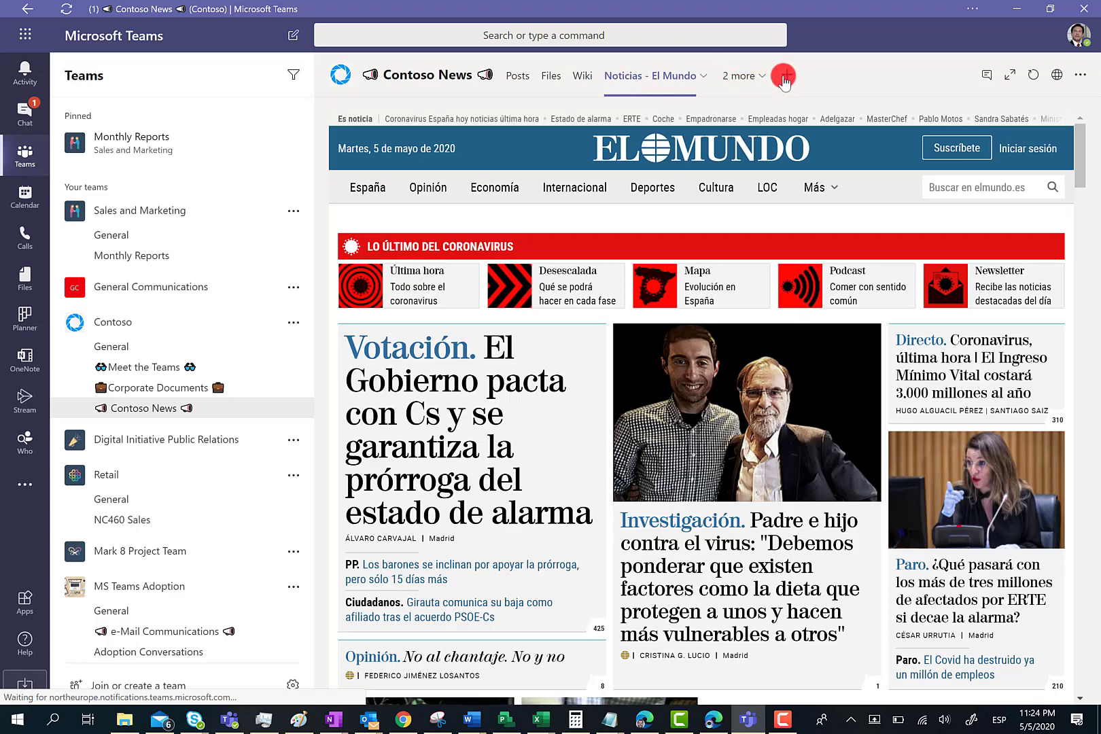
# Start adding a Stream tab, search for "marketing" and select the companywide Marketing channel as its content.
pyautogui.click(784, 76)
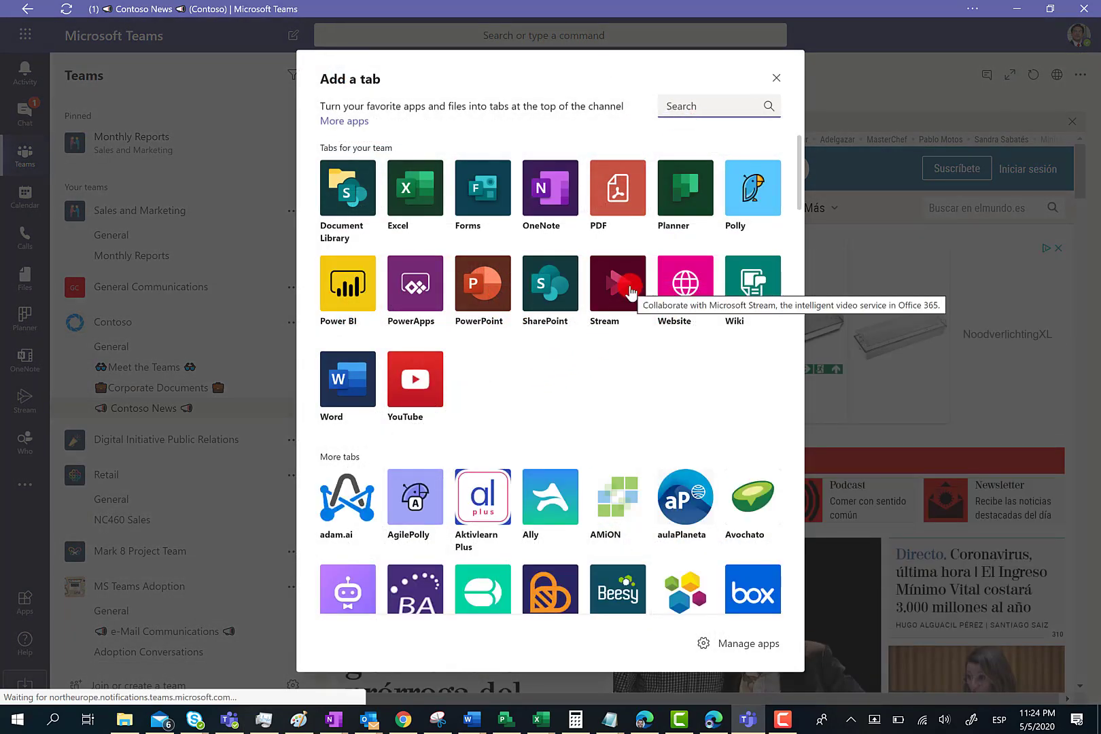
pyautogui.click(630, 291)
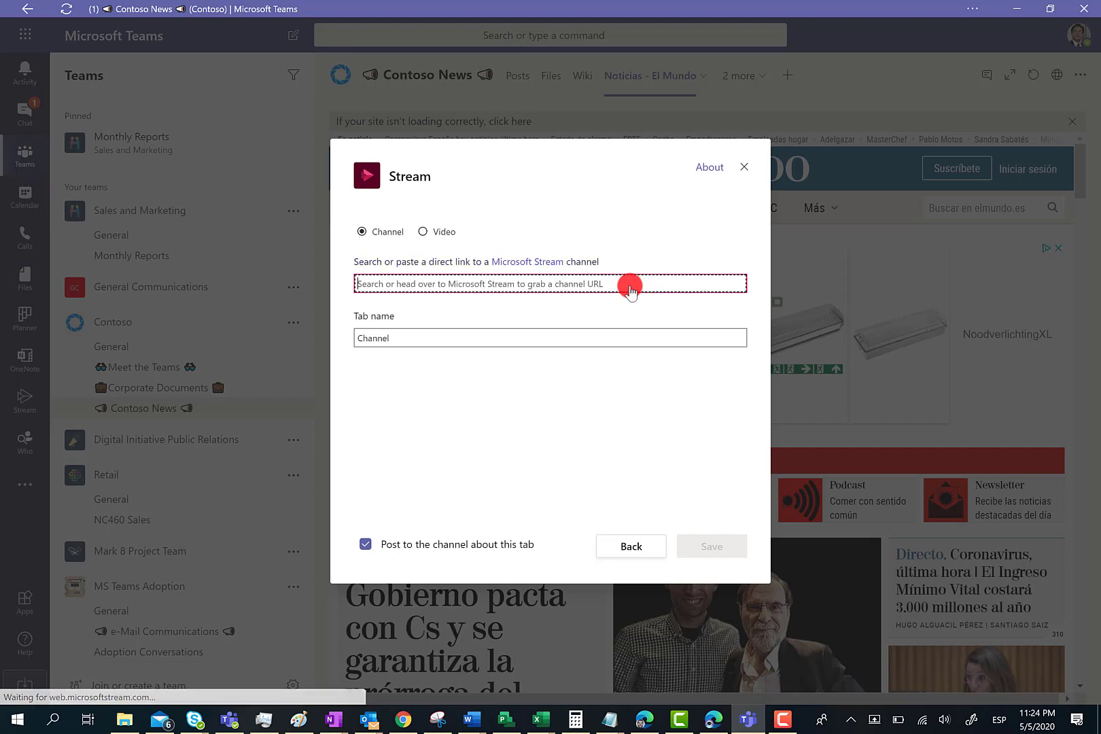
pyautogui.write('mark')
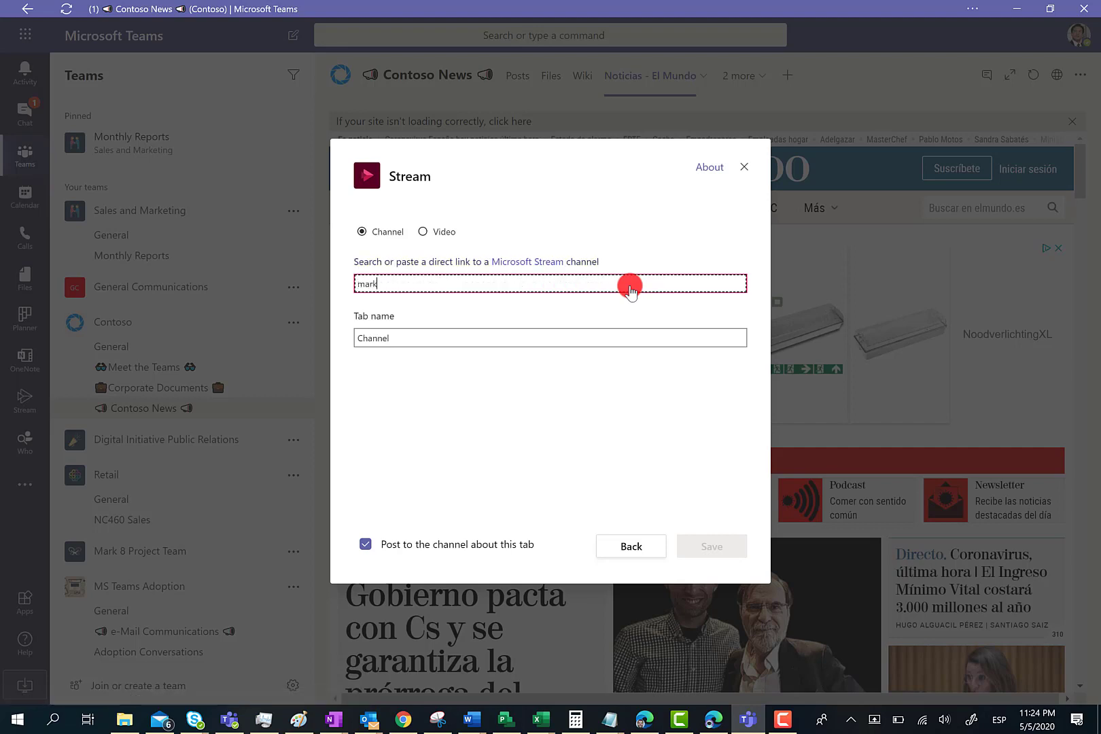
pyautogui.write('eting')
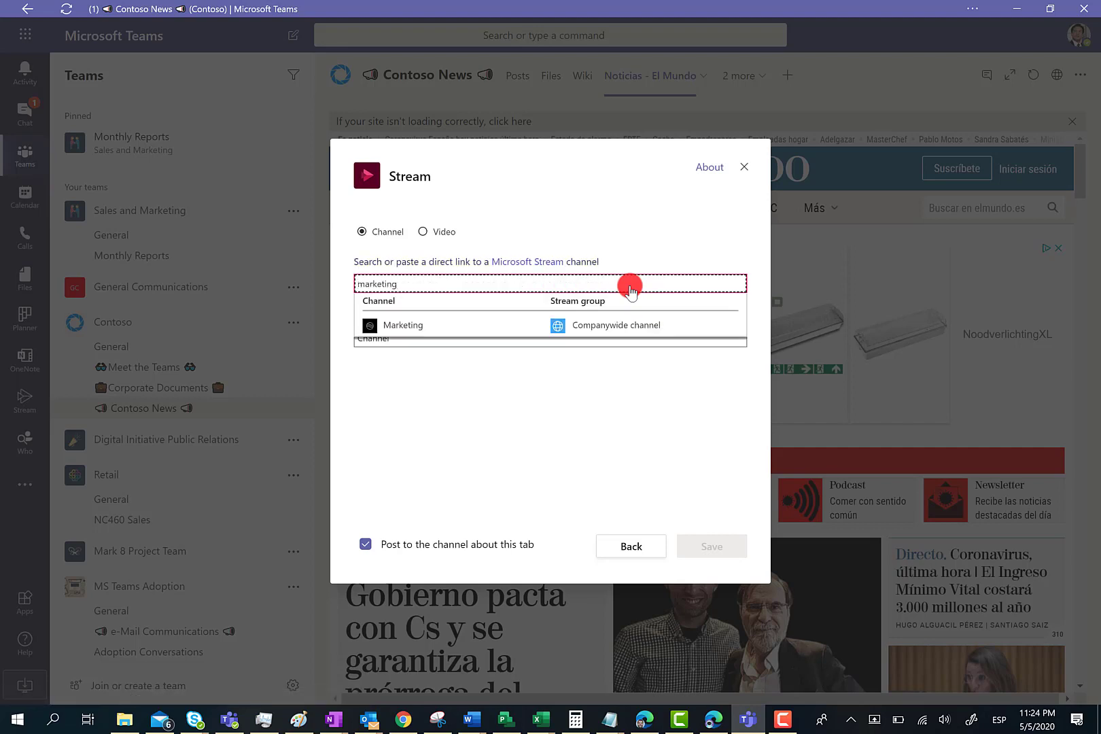
pyautogui.click(480, 323)
pyautogui.click(424, 334)
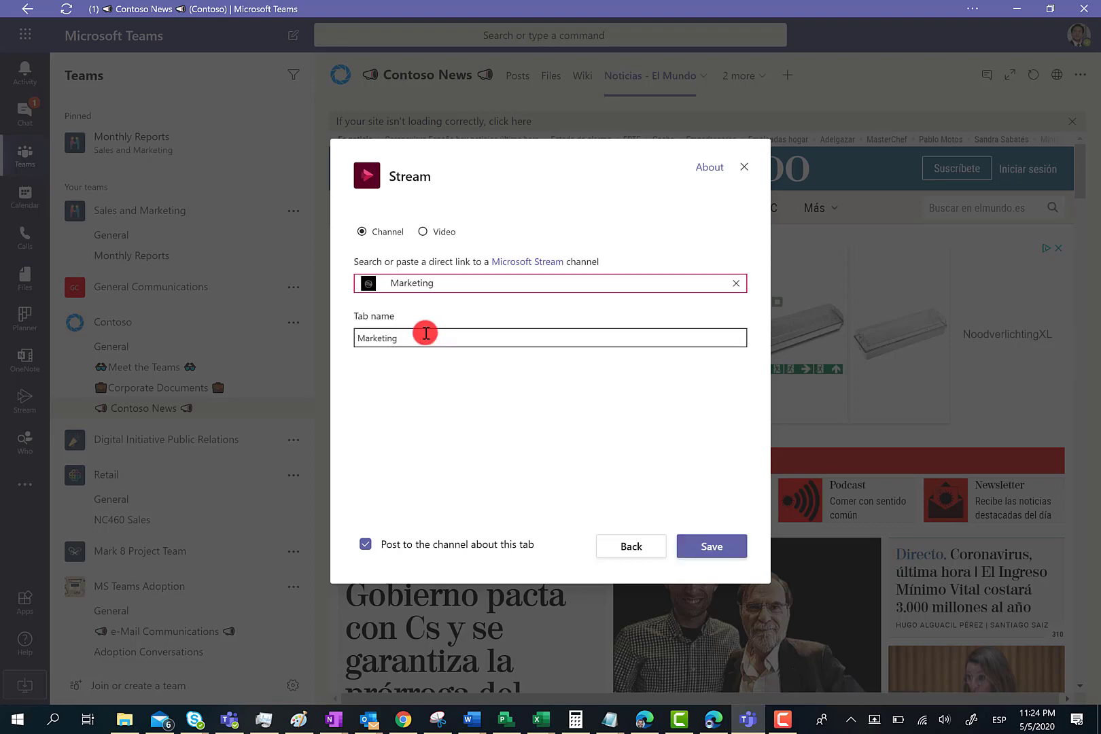